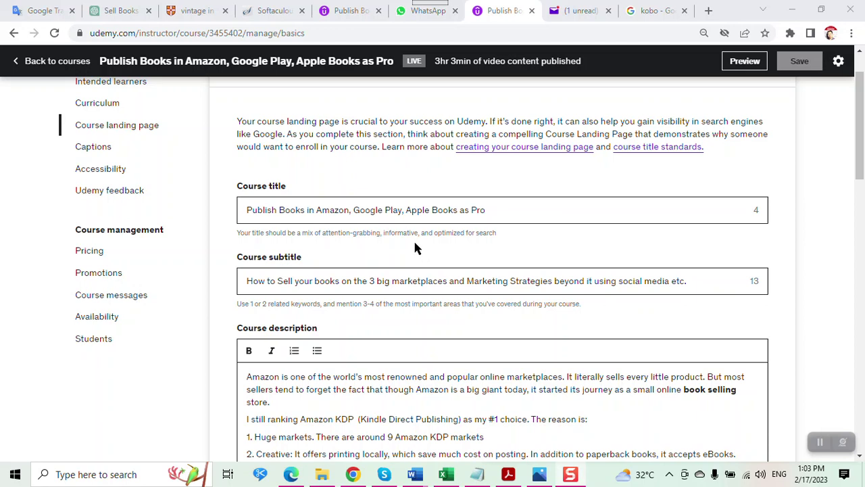
Step: Highlight the full course description text on the Udemy course landing page
click(323, 414)
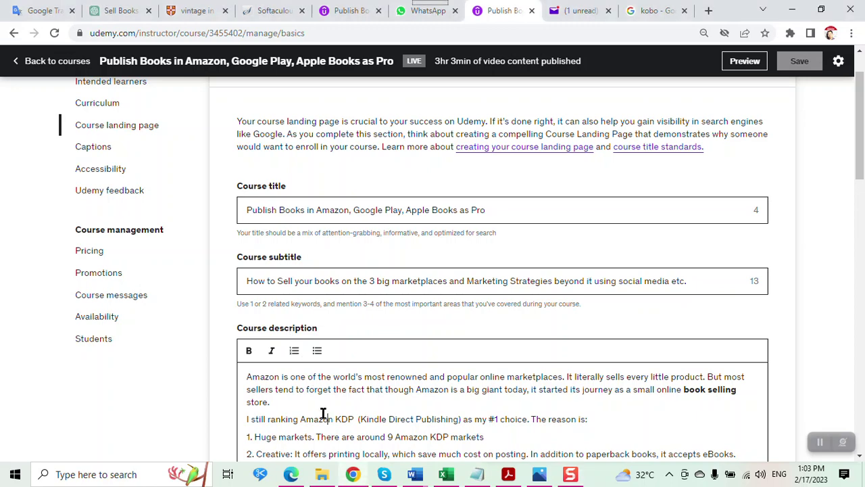
scroll(323, 414, down, 4)
drag(246, 125, 437, 322)
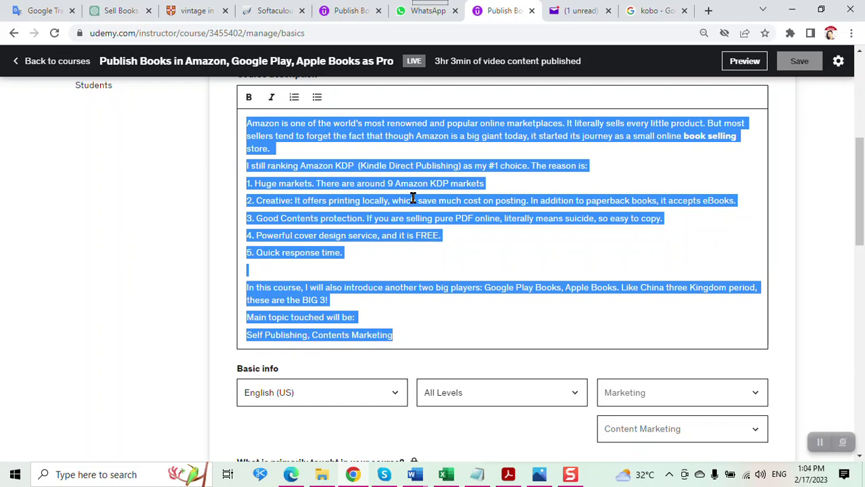
Step: Switch to Notepad and compare the Udemy line beginning "Sell Books in Amazon" with the title suggested in the ChatGPT conversation
click(477, 474)
click(560, 170)
drag(518, 149, 822, 173)
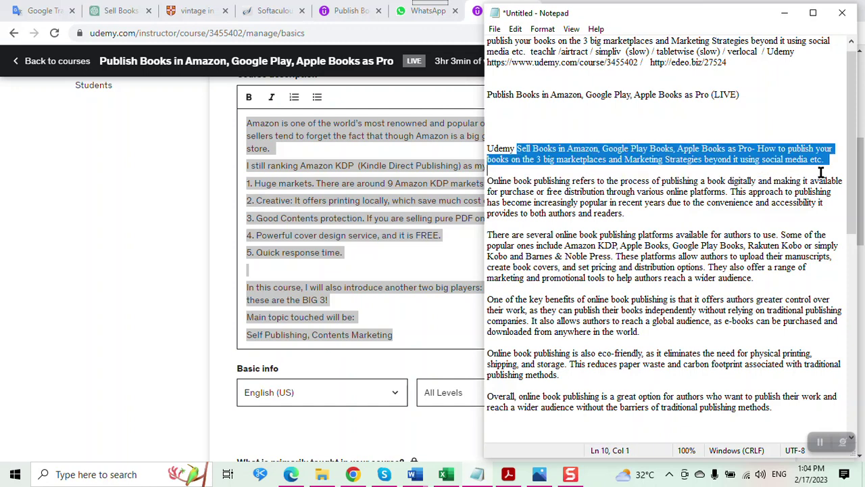
click(123, 10)
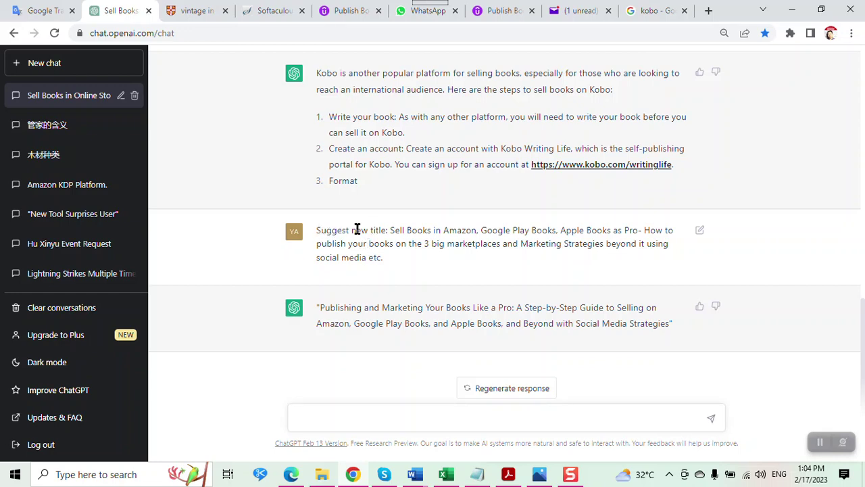
click(478, 473)
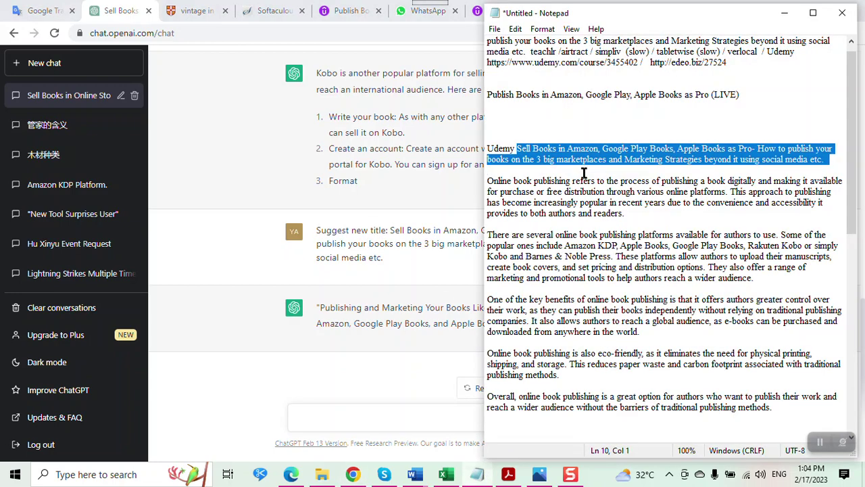
click(401, 238)
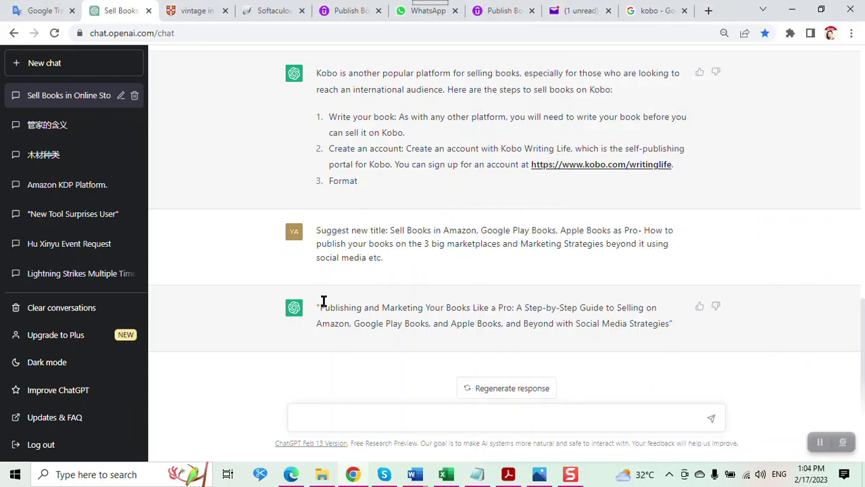
Step: Copy ChatGPT's suggested title "Publishing and Marketing Your Books Like a Pro..." into Notepad, one blank line below the Udemy title
drag(317, 309, 638, 336)
key(ctrl+c)
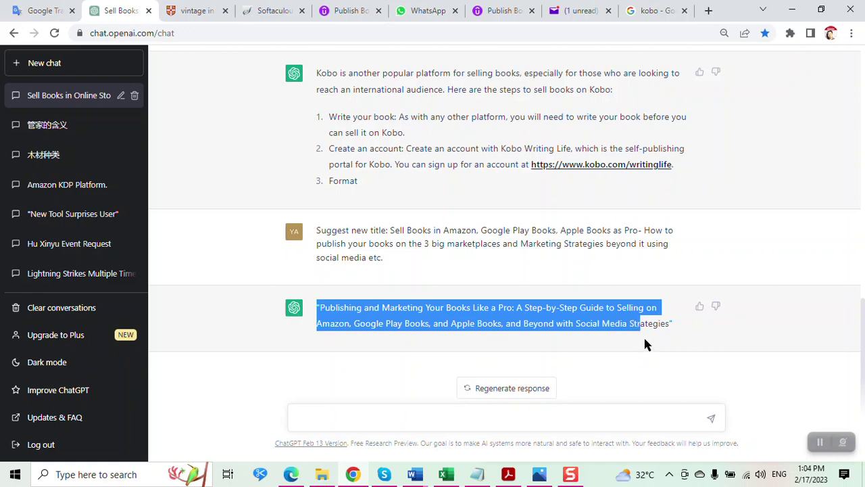
click(481, 474)
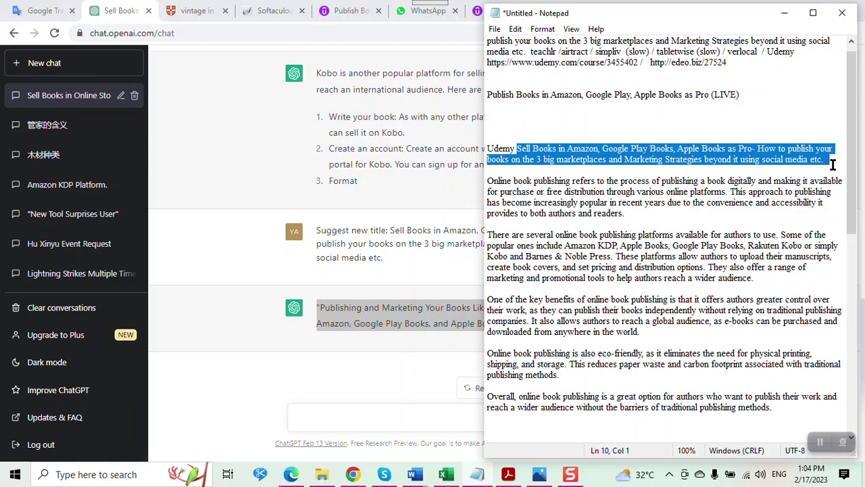
click(833, 162)
key(Return)
key(Return)
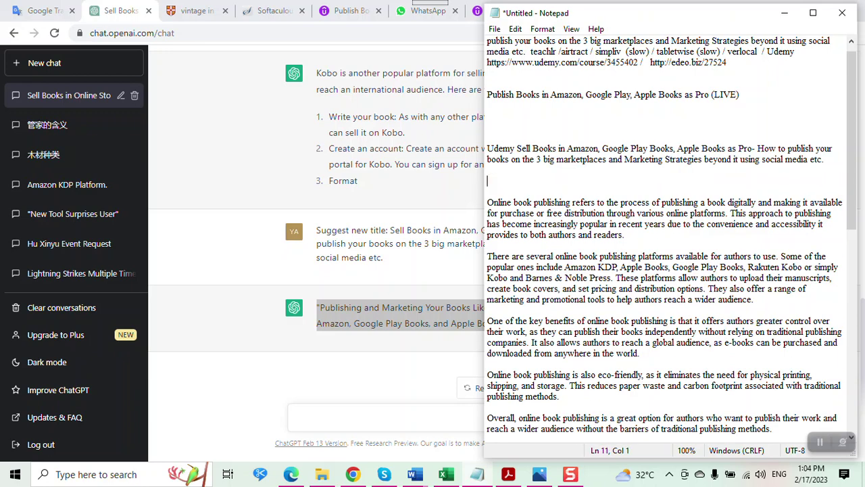
key(ctrl+v)
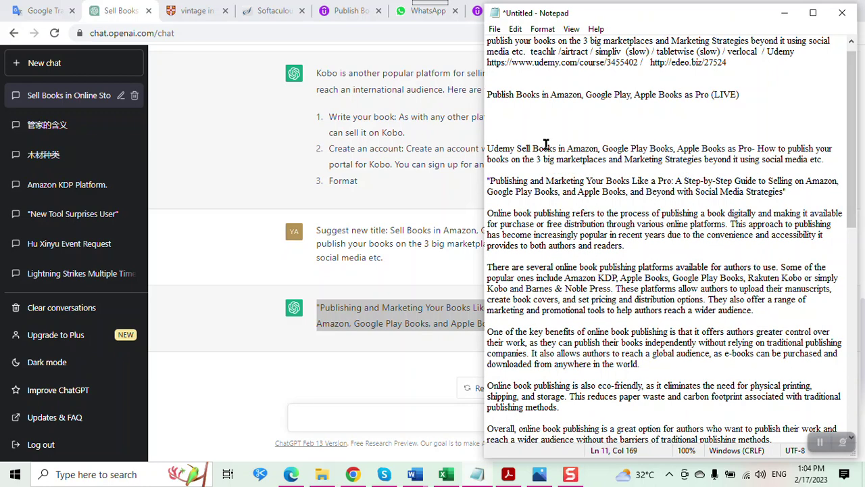
Step: Copy the original "Sell Books in Amazon, Google Play Books, Apple Books as Pro..." title from Notepad into the ChatGPT message box
drag(517, 148, 845, 158)
key(ctrl+c)
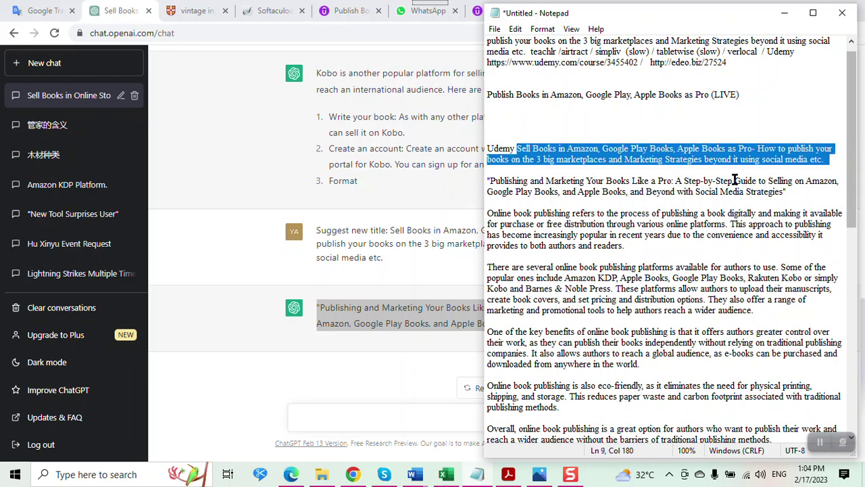
click(242, 319)
click(353, 420)
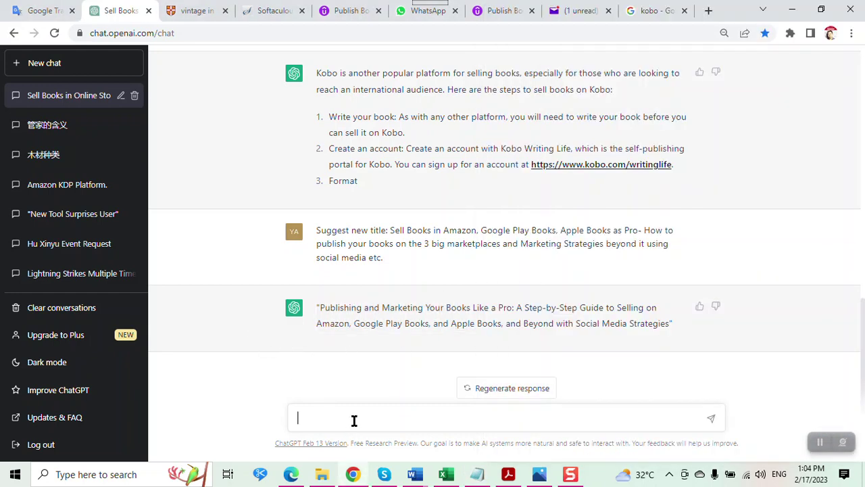
key(ctrl+v)
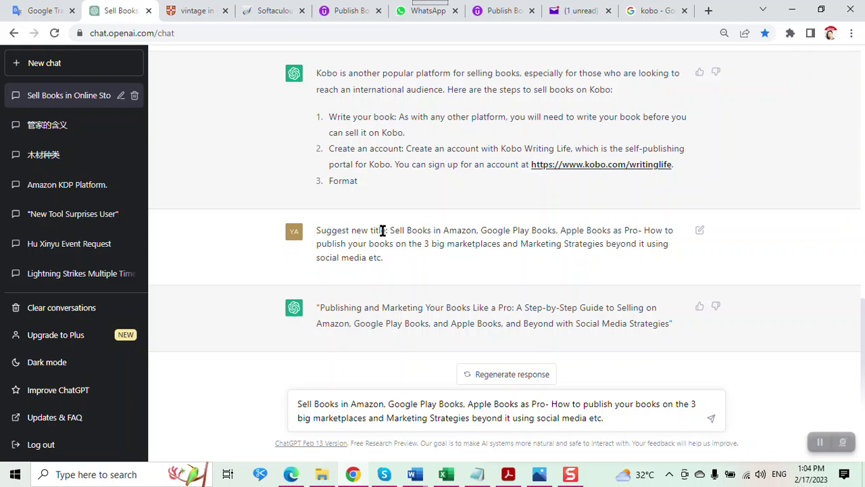
Step: Copy "Suggest new title:" from the earlier prompt to the start of the message and delete the e-mail address pasted with it
drag(388, 230, 304, 229)
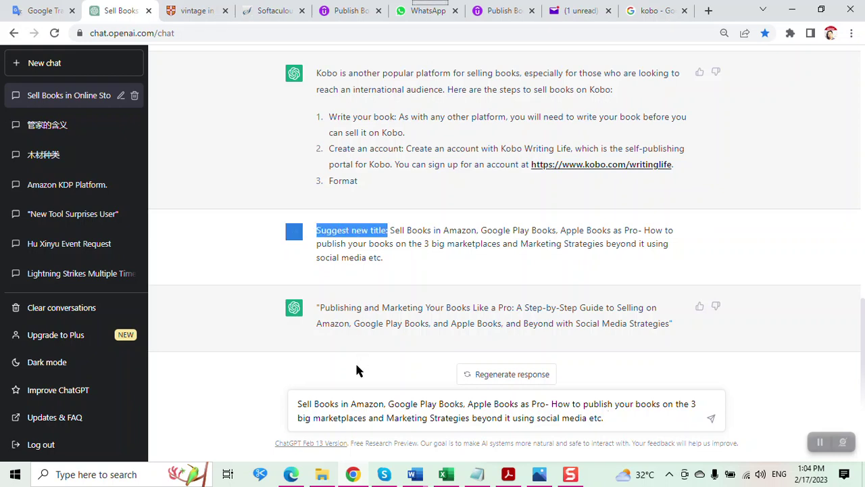
key(ctrl+c)
click(295, 403)
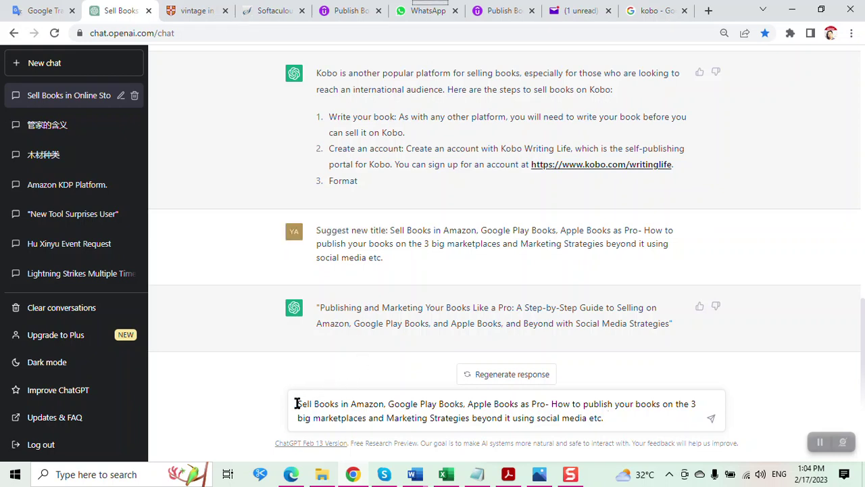
key(ctrl+v)
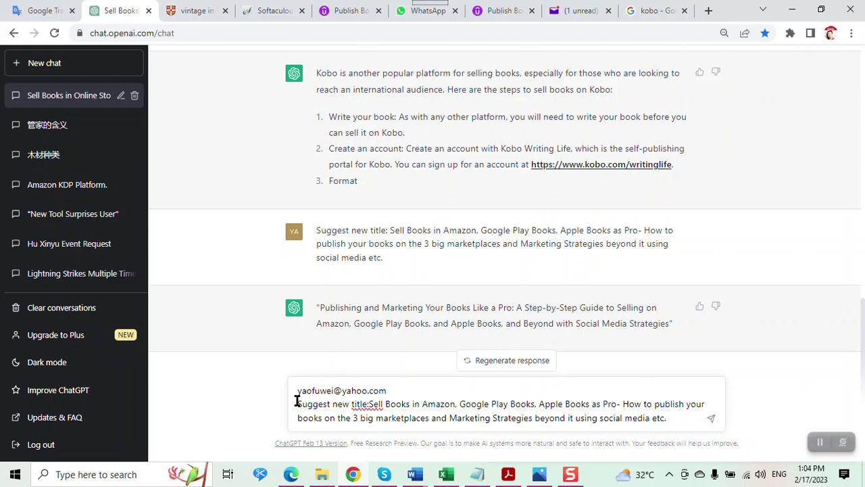
drag(388, 391, 286, 376)
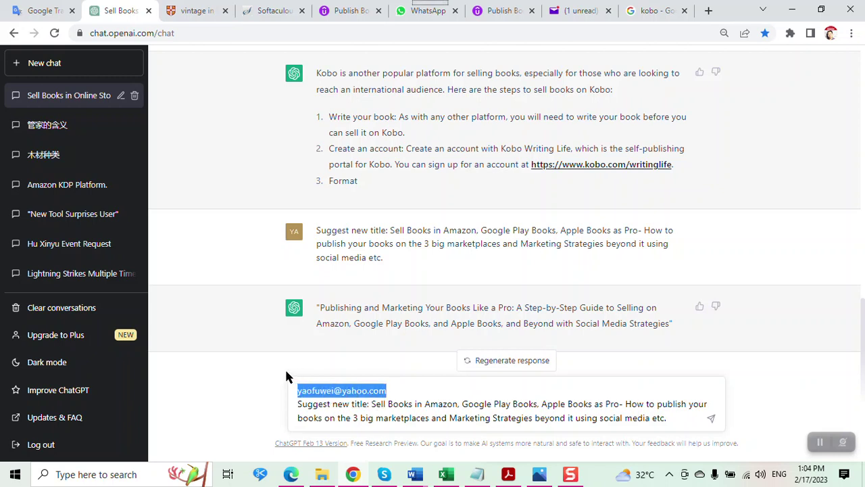
key(Delete)
key(Delete)
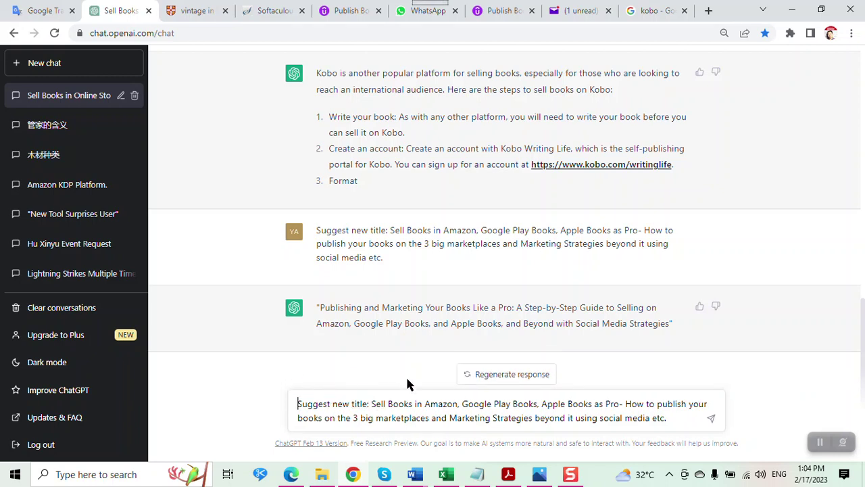
Step: Regenerate ChatGPT's title suggestion and read the new response
click(485, 376)
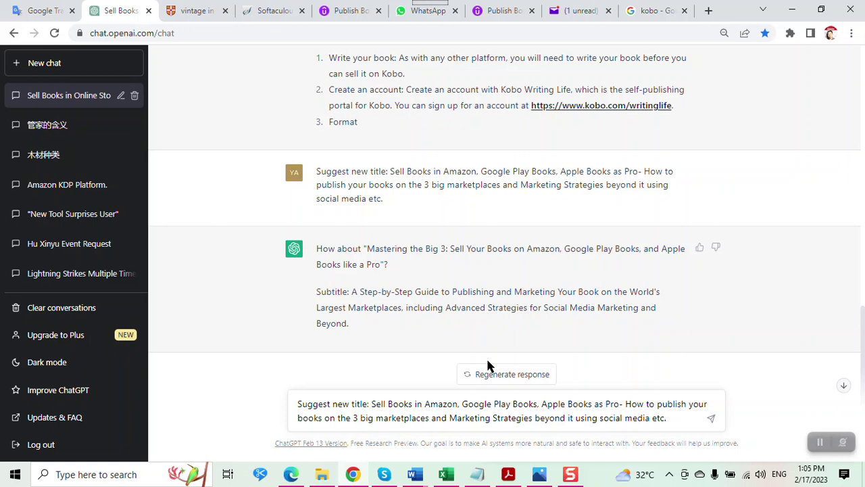
scroll(449, 190, up, 1)
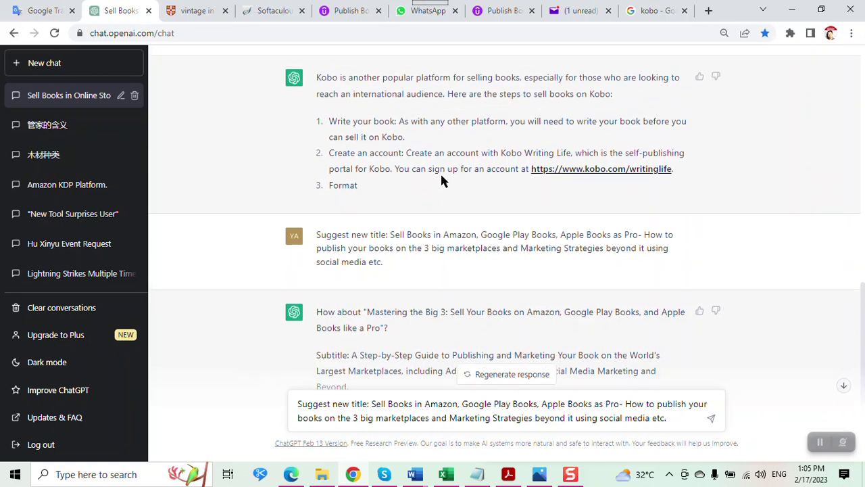
scroll(449, 261, down, 1)
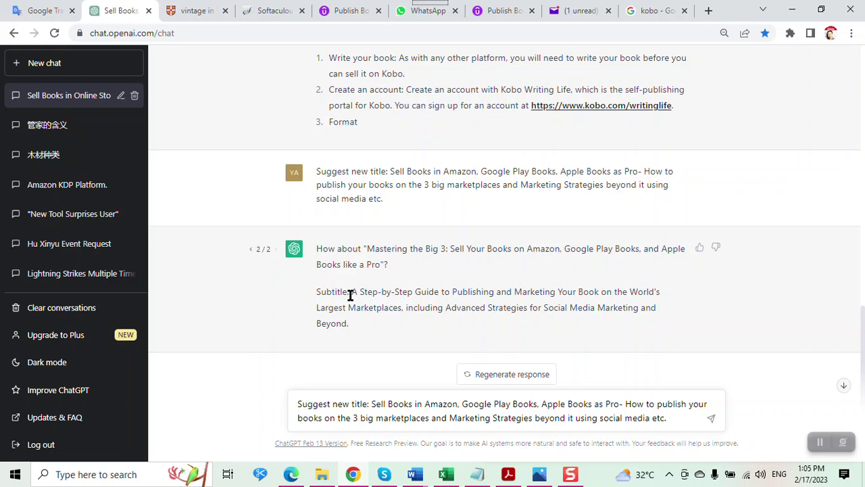
Step: Copy the suggestion from "Sell Your Books on Amazon" through its subtitle into Notepad, one blank line below the previous suggested title
drag(349, 294, 351, 295)
drag(451, 248, 458, 324)
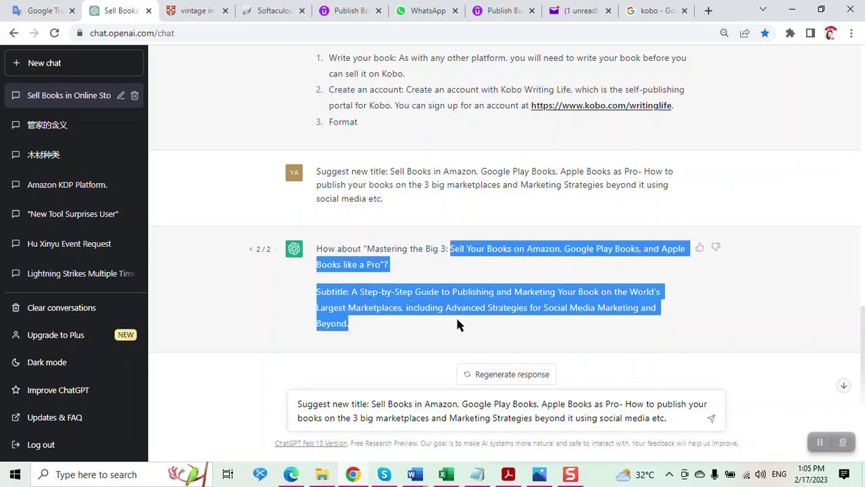
click(478, 475)
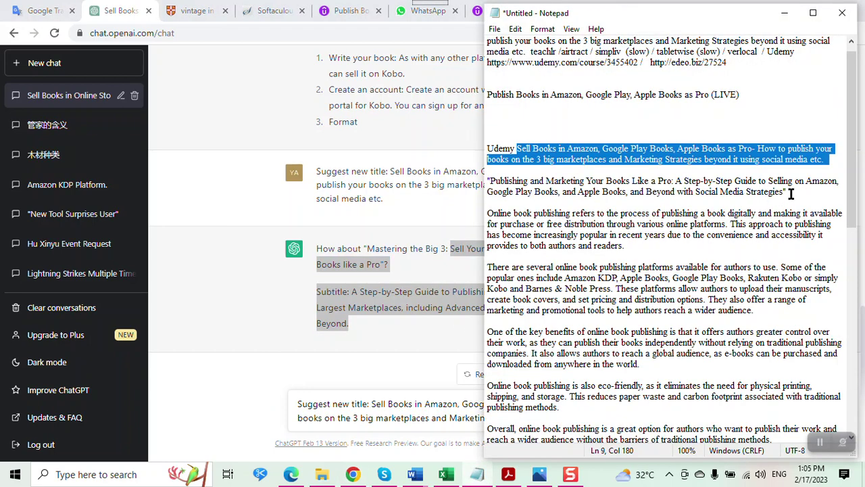
double_click(790, 194)
click(795, 193)
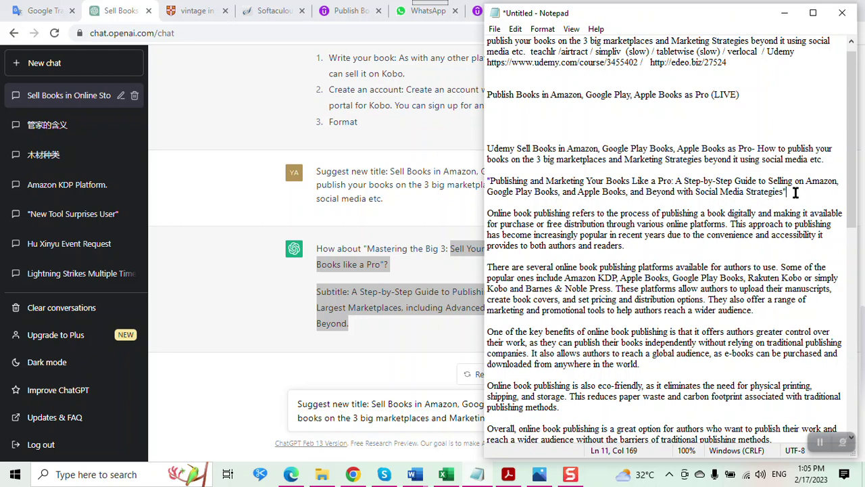
key(Return)
key(Return)
key(ctrl+v)
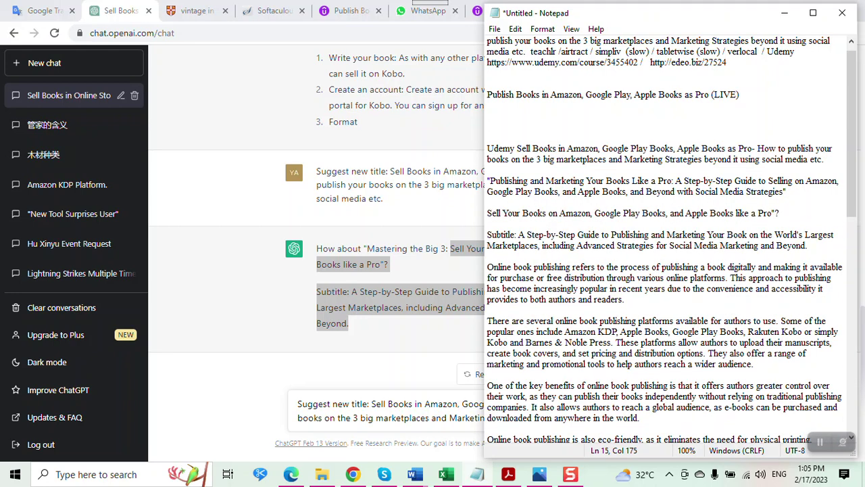
Step: Join the pasted title and subtitle in Notepad into one line, replacing the text between "Pro" and "A Step-by-Step" with " -"
drag(775, 213, 519, 233)
key(BackSpace)
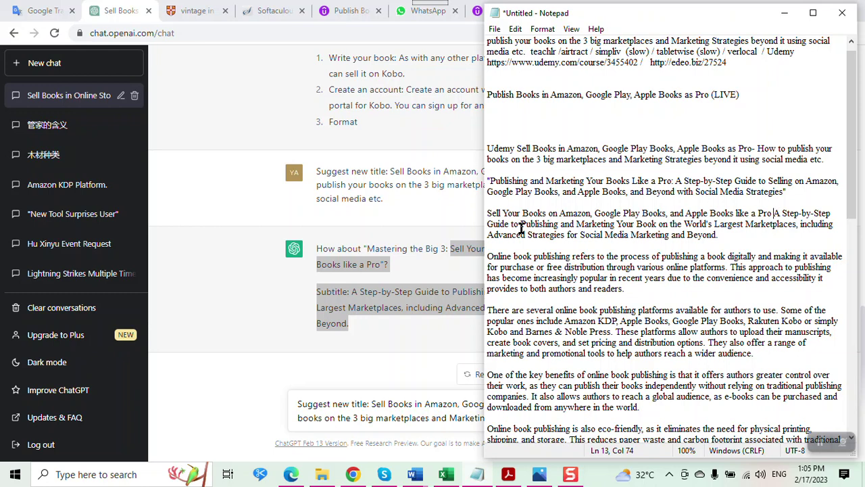
text(-)
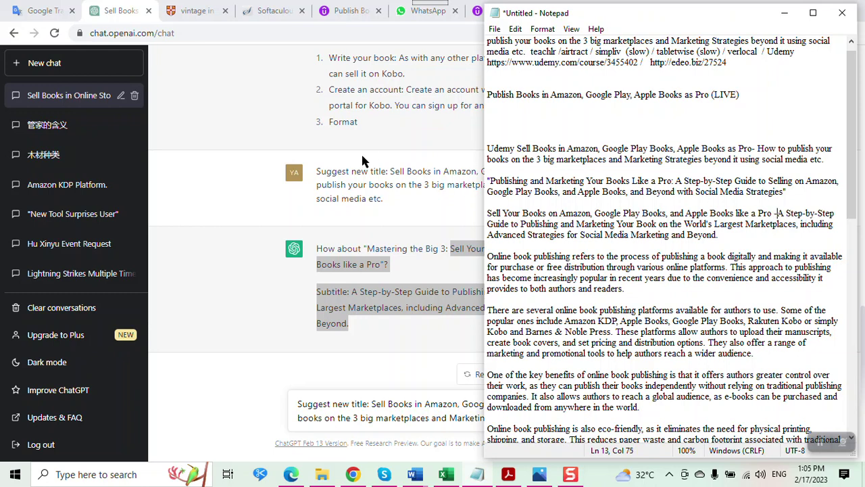
Step: Return to ChatGPT, regenerate the title suggestion once more and review it against the earlier conversation
click(261, 245)
click(504, 376)
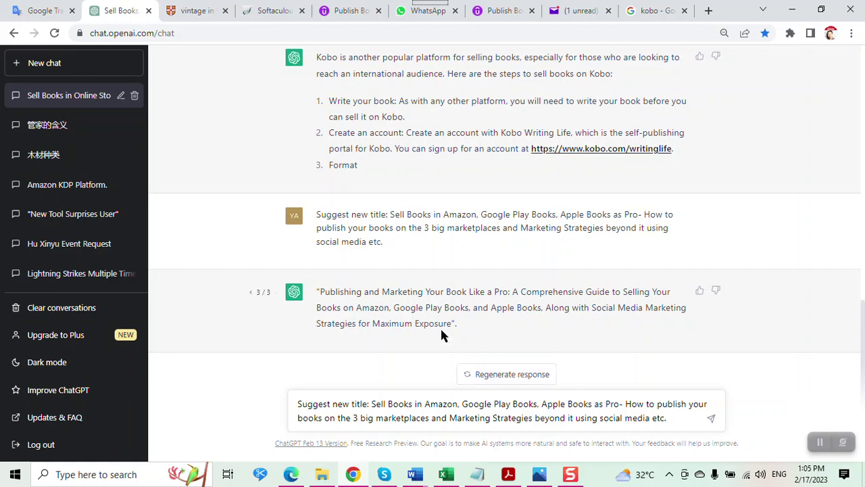
scroll(400, 135, up, 2)
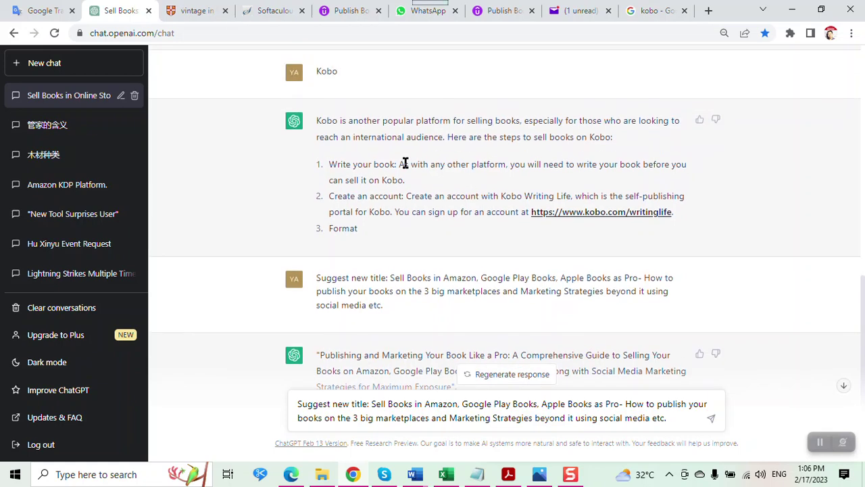
scroll(376, 250, up, 1)
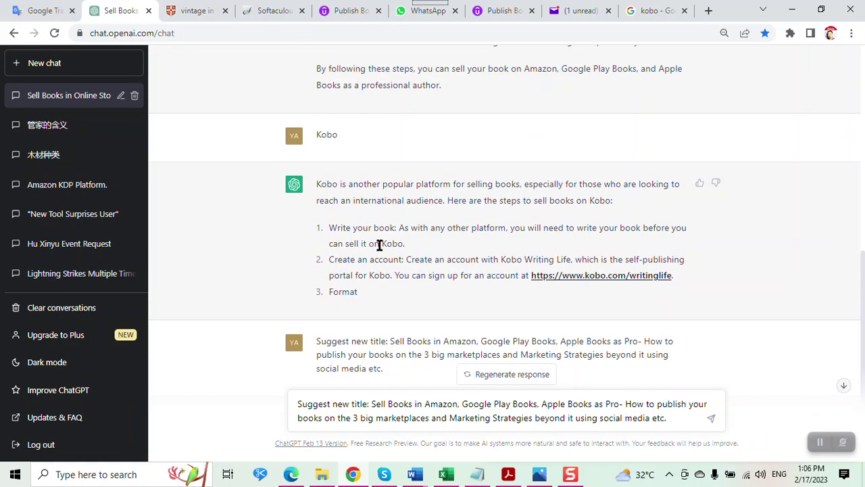
scroll(412, 241, up, 1)
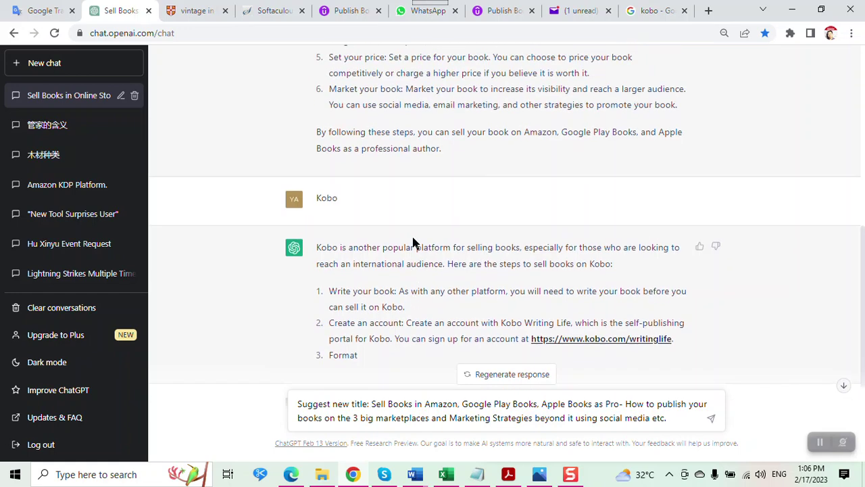
scroll(412, 241, down, 2)
scroll(412, 239, down, 1)
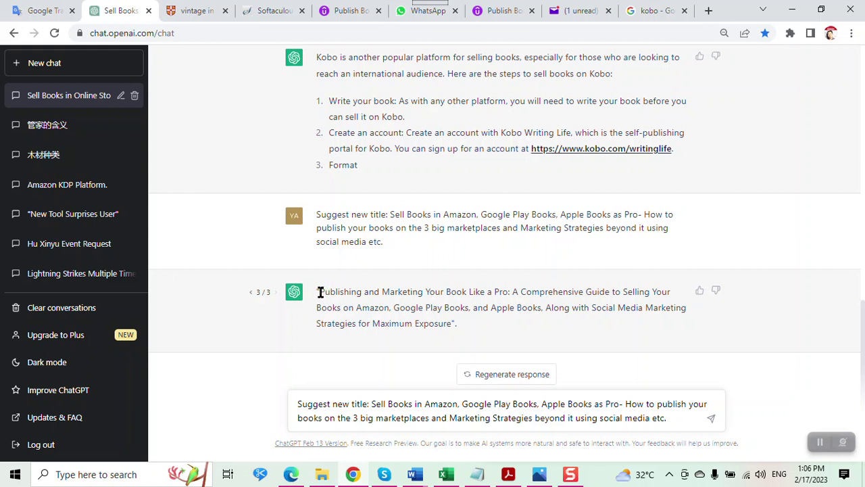
Step: Highlight the third suggested title, then go back through the response versions to the first one
drag(319, 292, 461, 327)
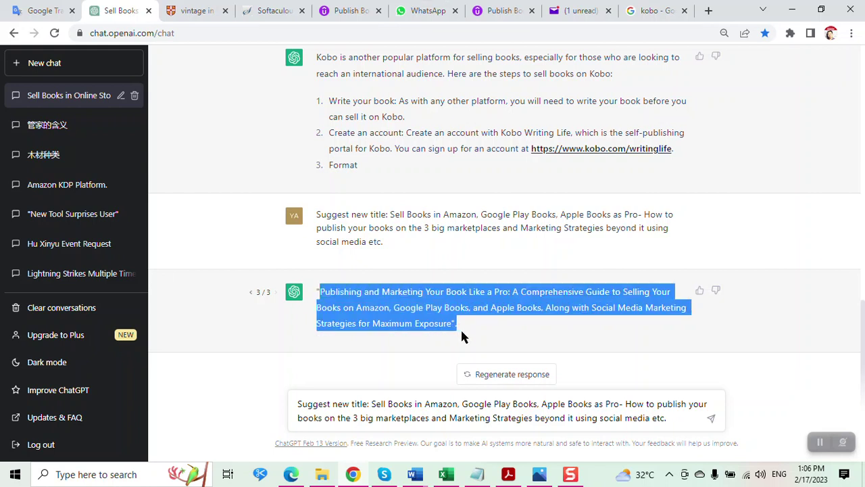
click(251, 293)
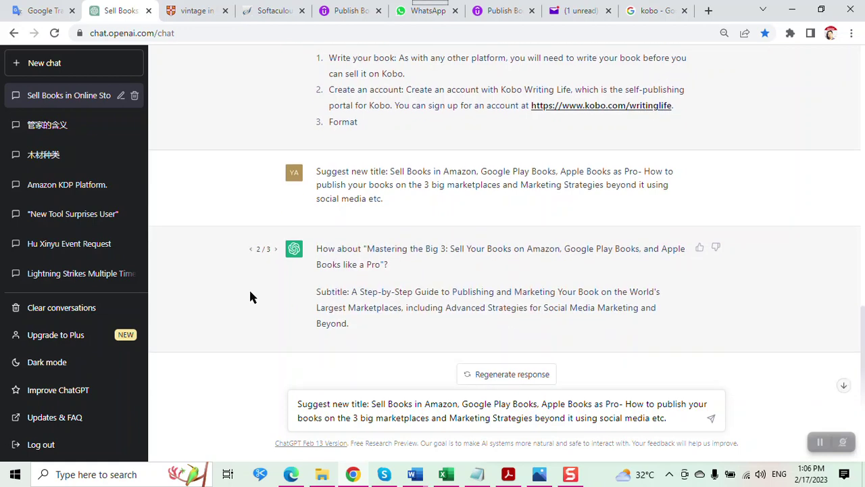
click(250, 250)
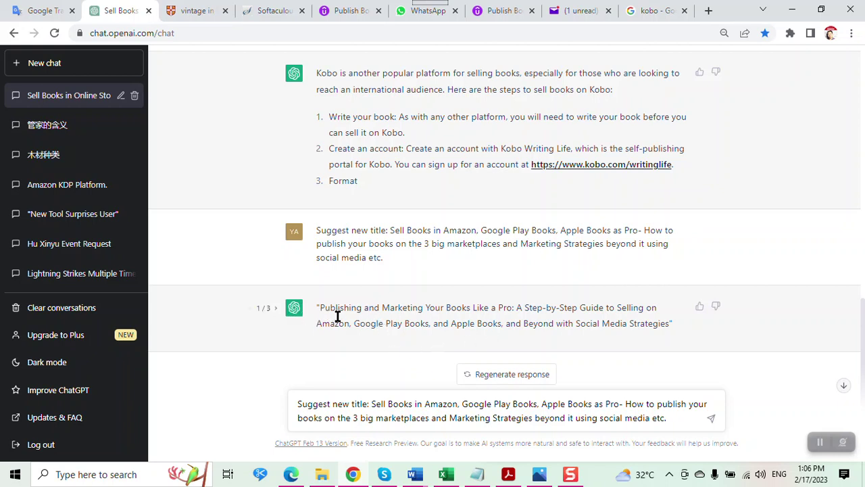
Step: Copy the third response version, from "Publishing and Marketing Your Book Like a Pro" to its end, into Notepad below the "Sell Your Books on Amazon" title
click(276, 308)
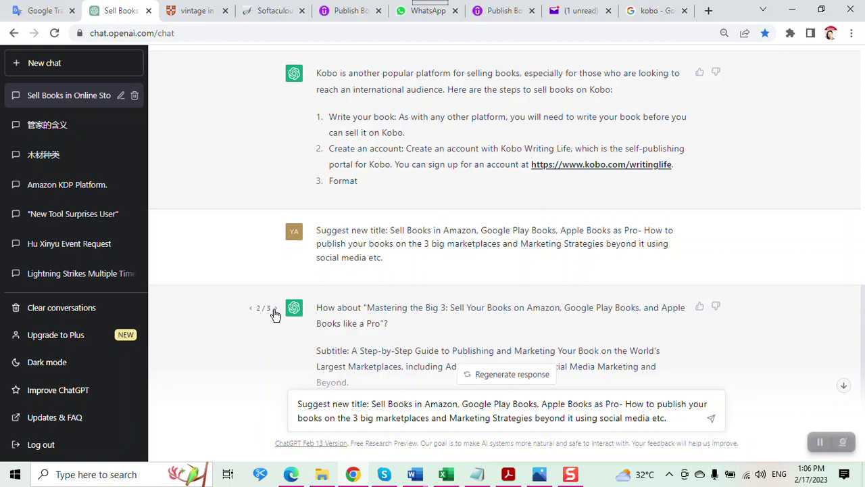
click(276, 309)
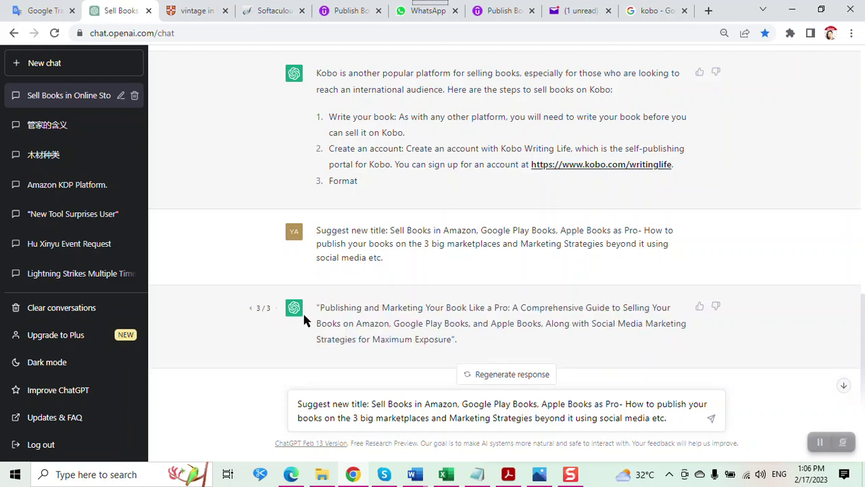
drag(318, 308, 459, 336)
key(ctrl+c)
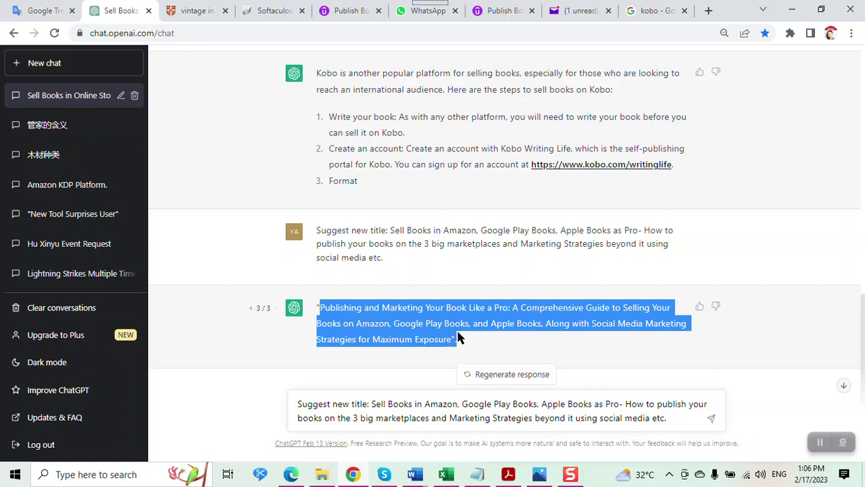
click(477, 474)
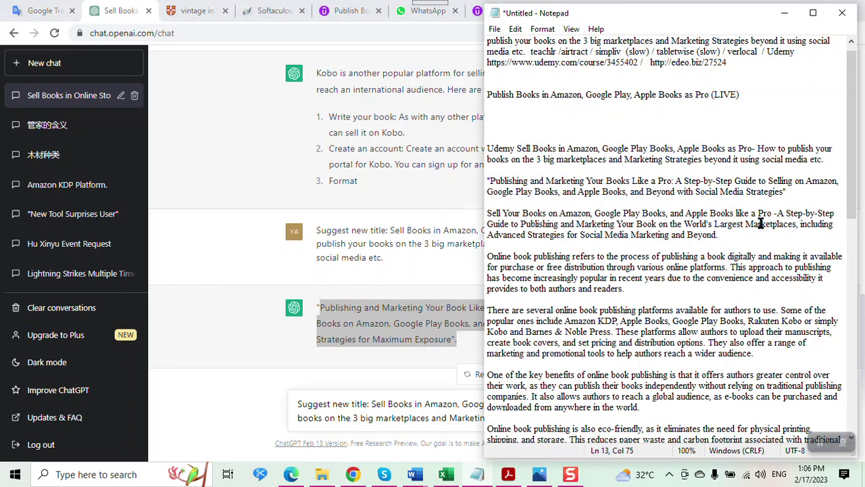
click(763, 238)
key(Return)
key(Return)
key(ctrl+v)
key(Return)
key(Return)
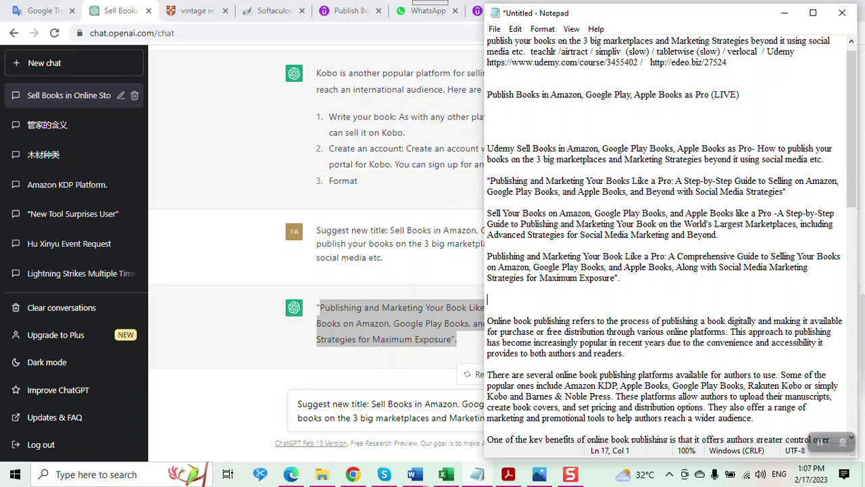
Step: Return to ChatGPT, regenerate the title suggestion again and read through the new response
click(274, 306)
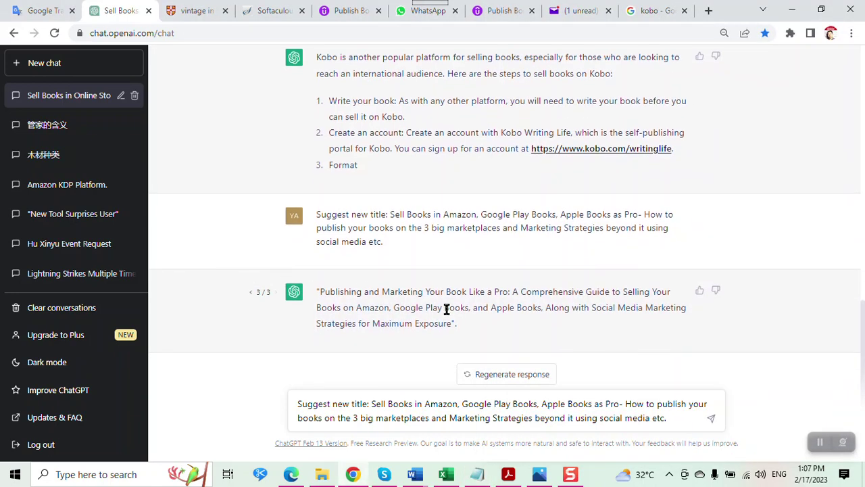
click(512, 374)
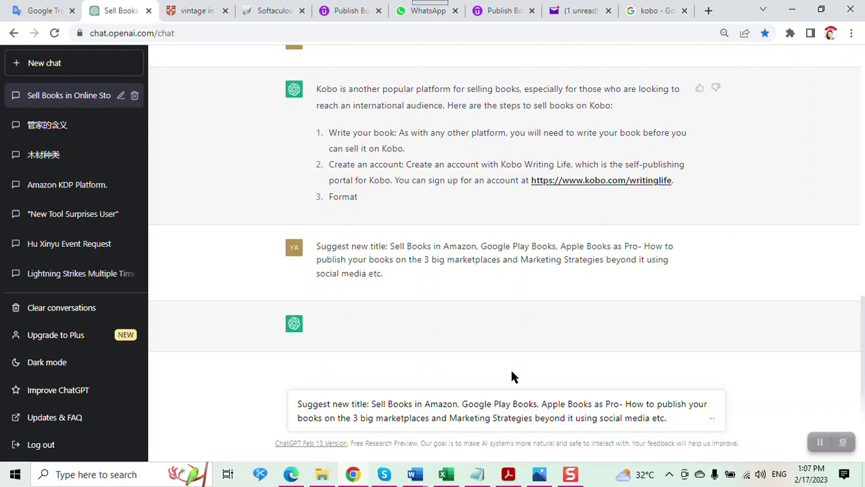
mouse_move(451, 319)
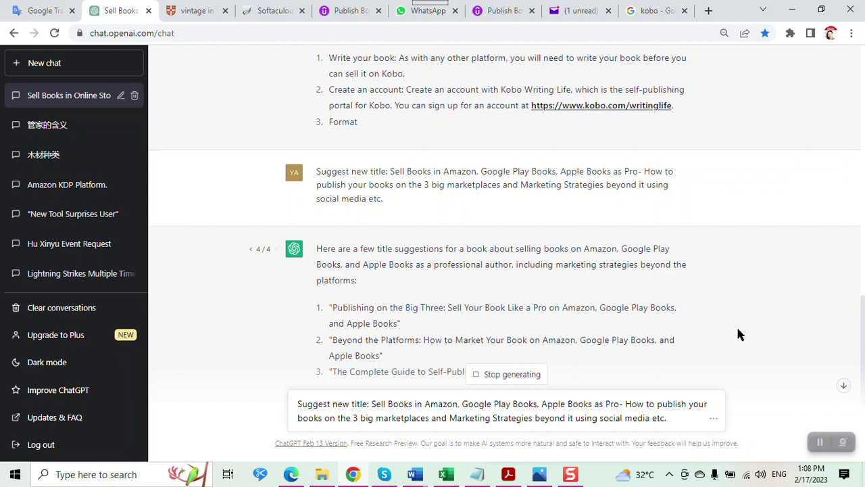
scroll(632, 324, down, 1)
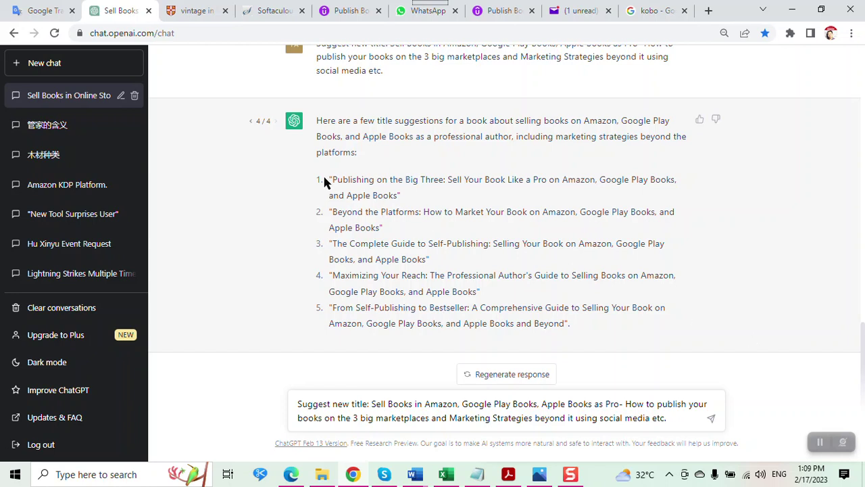
Step: Copy all five numbered title suggestions from the response into Notepad below the last collected title, followed by a blank line
drag(320, 181, 586, 323)
key(ctrl+c)
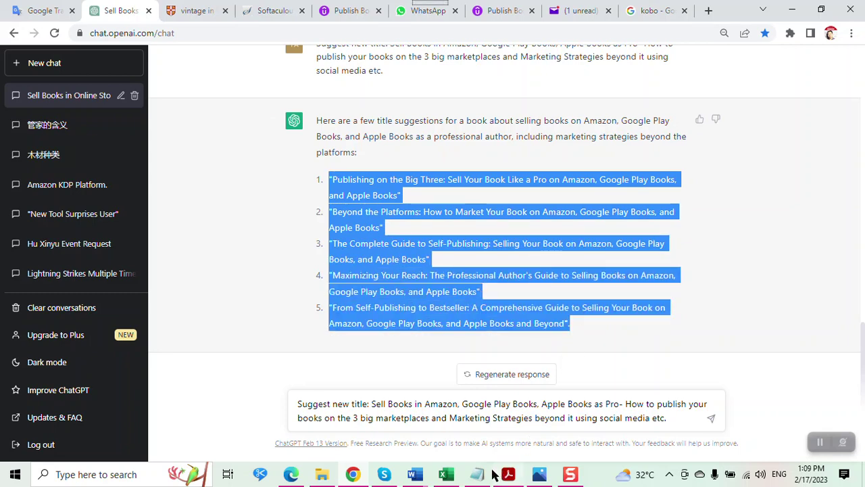
click(482, 473)
key(ctrl+v)
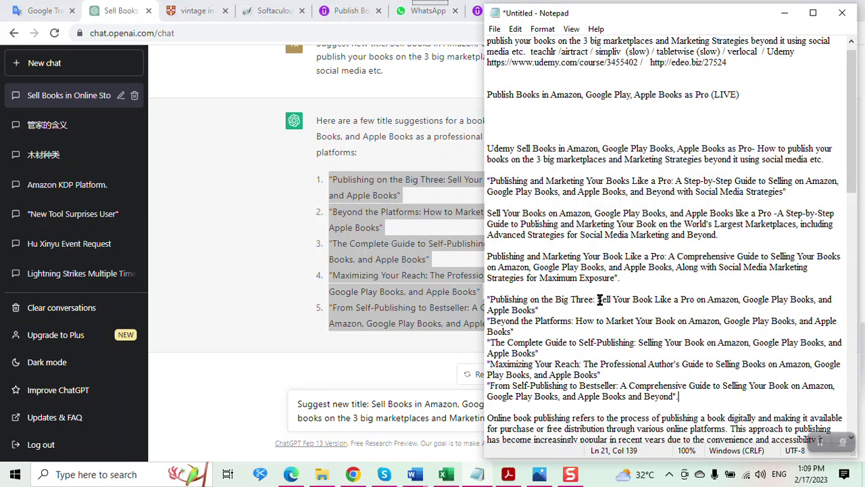
key(Return)
key(Return)
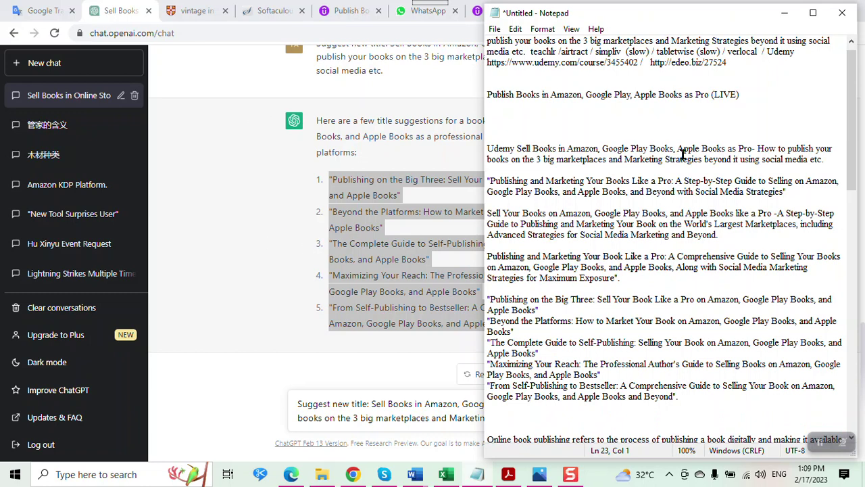
Step: Edit the original Udemy title in Notepad to say "4 big marketplaces" and add ", Kobo" after "Apple Books"
double_click(539, 159)
text(4)
text(, )
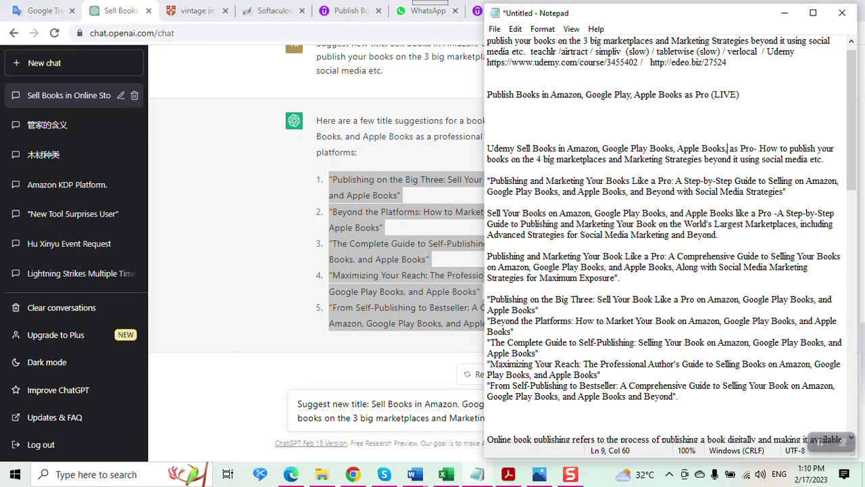
text(Ko)
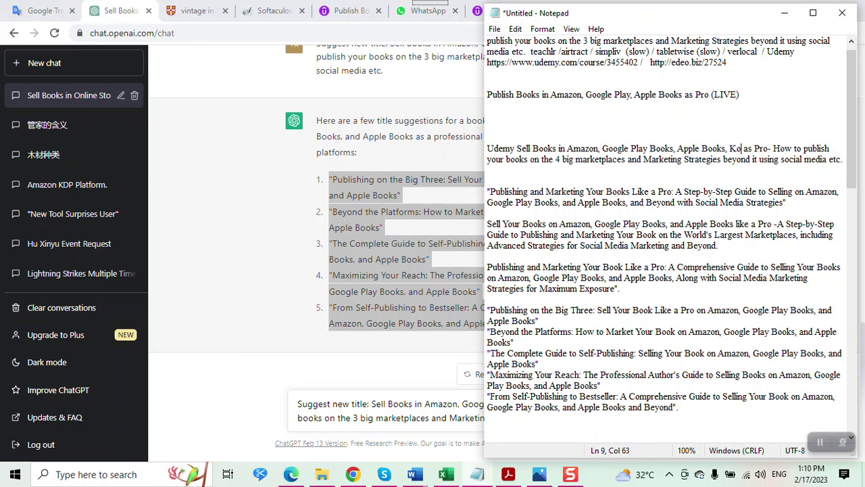
text(bo)
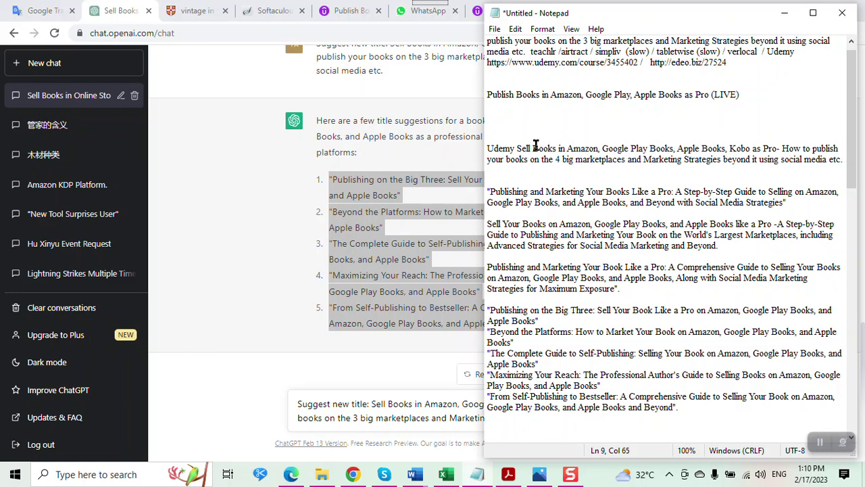
Step: Copy the updated title without the word "Udemy" and paste it below the five suggested titles in Notepad
drag(518, 145, 660, 169)
key(ctrl+c)
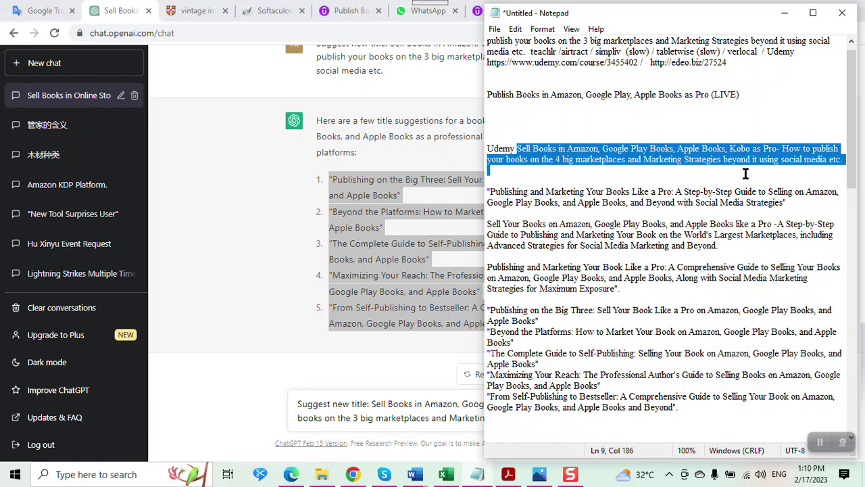
scroll(745, 174, down, 3)
click(684, 324)
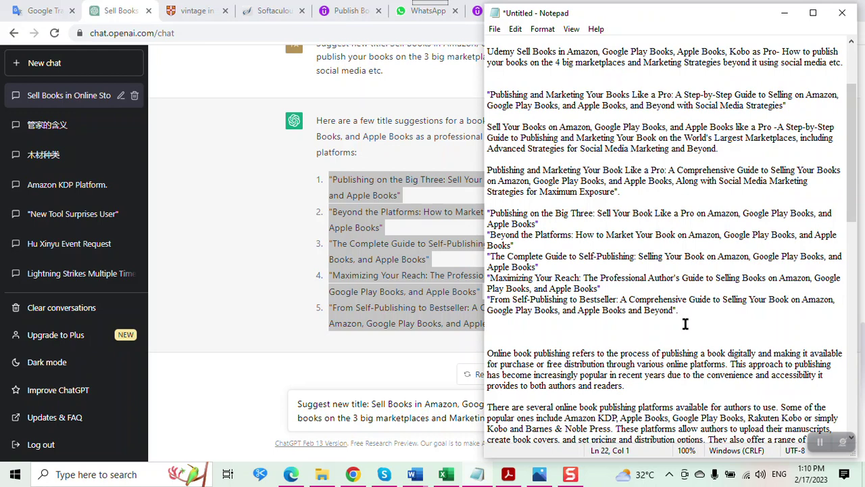
key(Return)
key(ctrl+v)
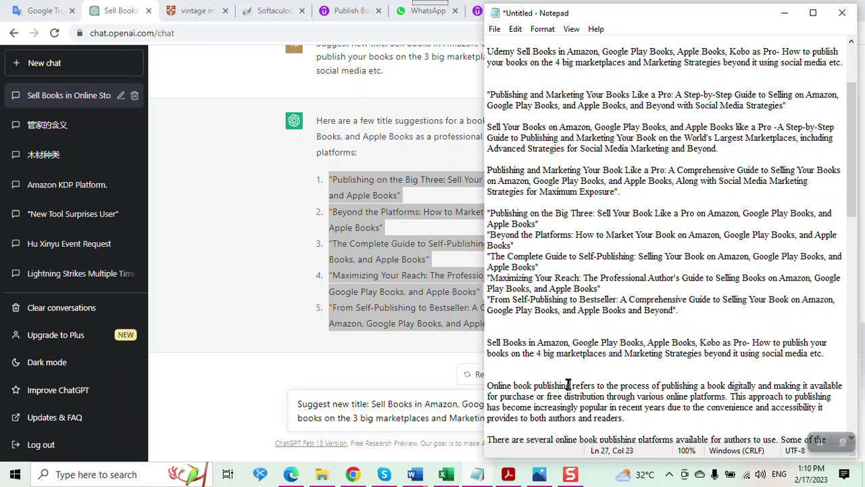
Step: Copy "Online book publishing" from the paragraph below and insert it in front of the pasted title
drag(572, 386, 487, 385)
key(ctrl+c)
click(488, 345)
key(ctrl+v)
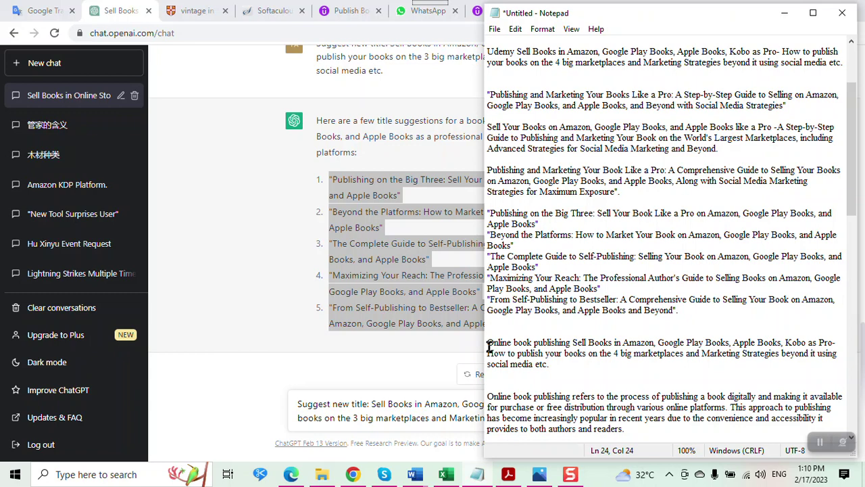
Step: Replace the old title after "Suggest new title:" in the ChatGPT prompt with the "Online book publishing" title from Notepad, send it and review the answer
drag(565, 365, 478, 342)
key(ctrl+c)
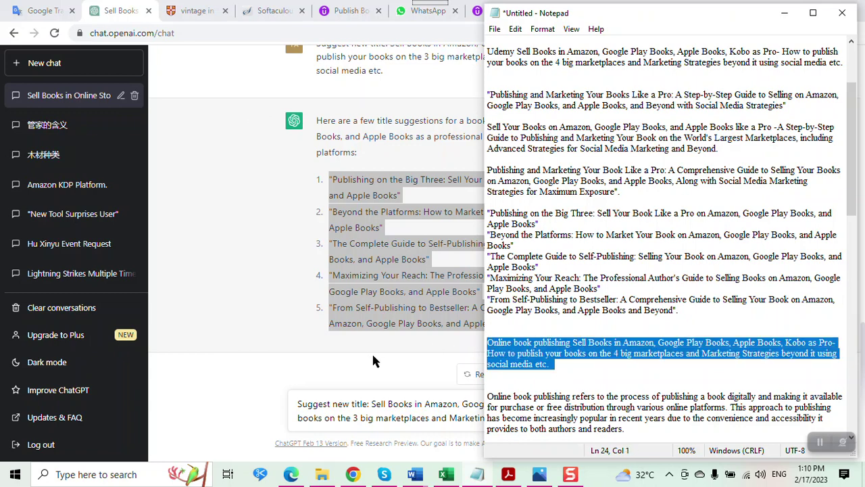
click(350, 354)
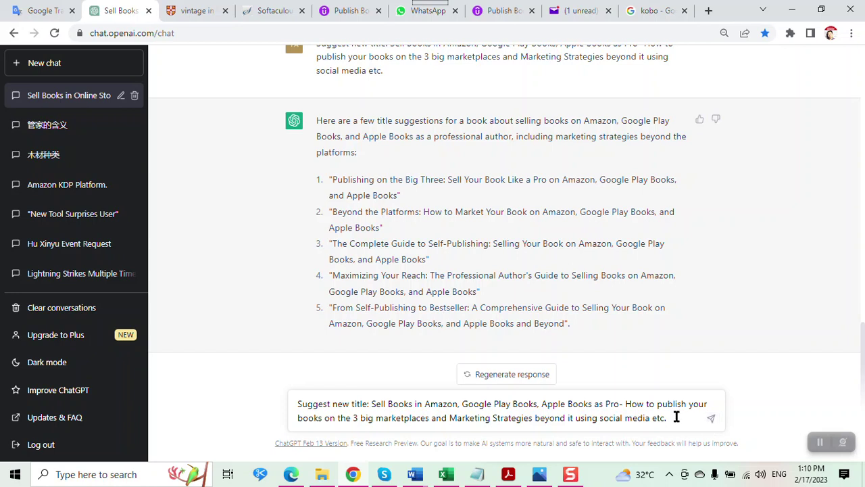
drag(670, 416, 377, 404)
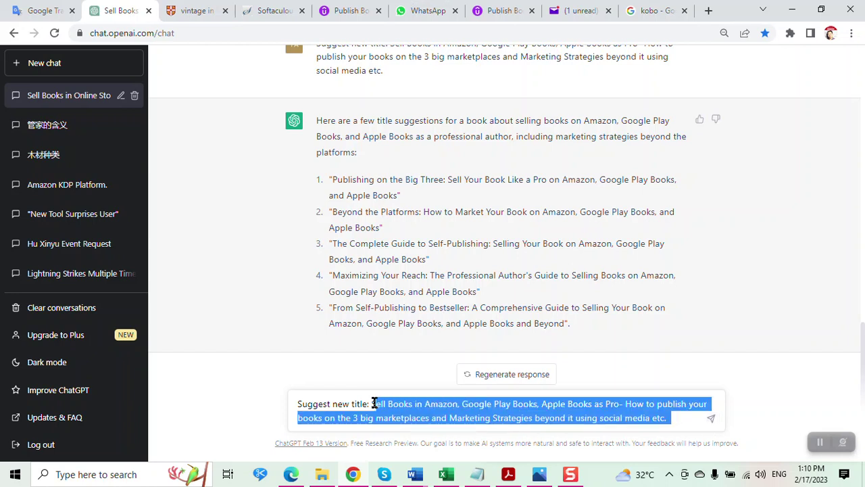
key(ctrl+v)
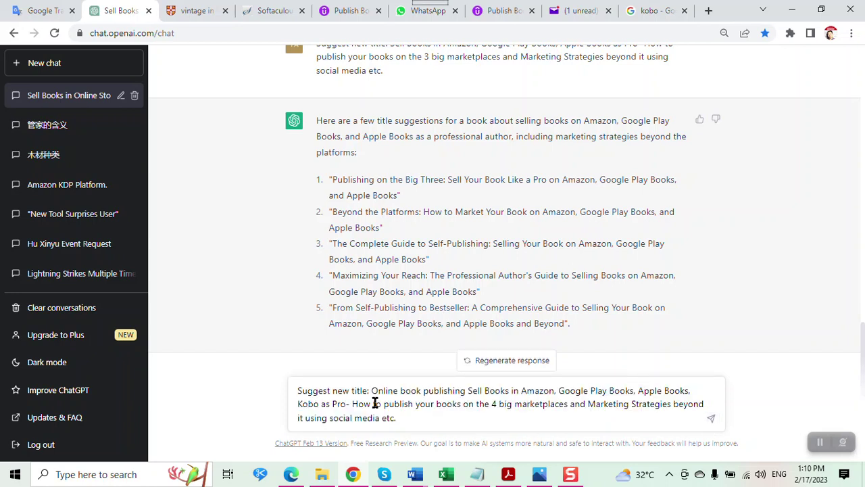
click(711, 422)
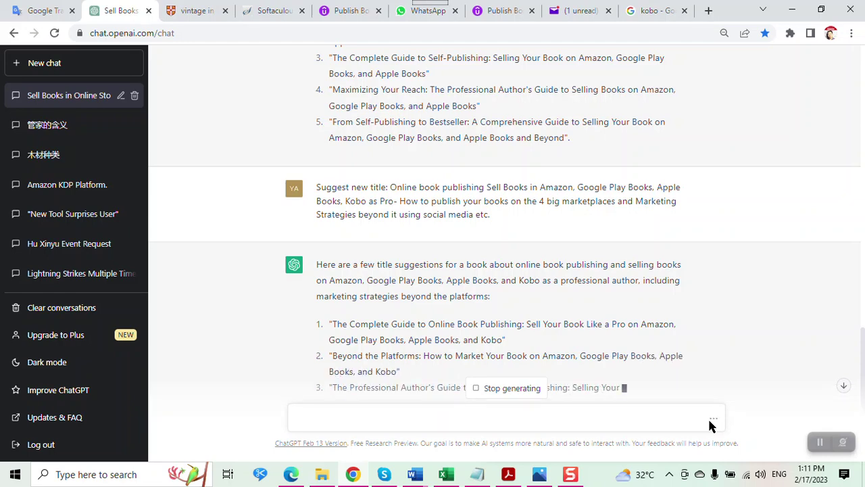
scroll(676, 396, down, 2)
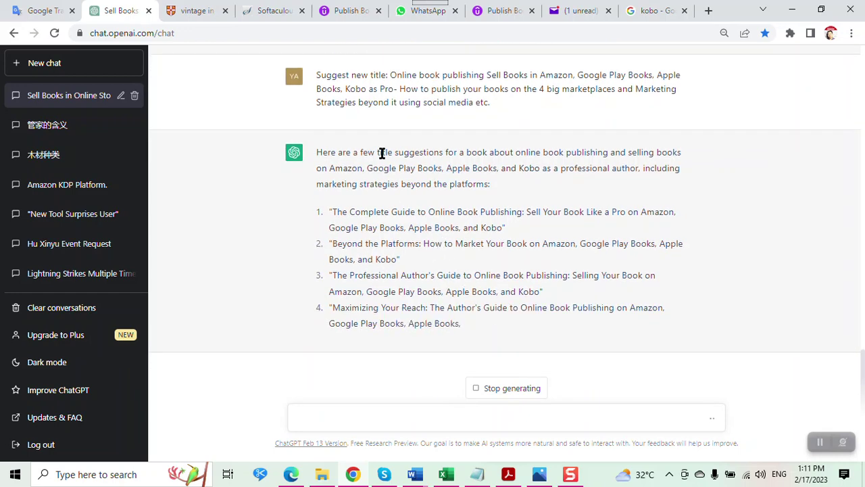
scroll(365, 127, up, 1)
scroll(370, 162, down, 1)
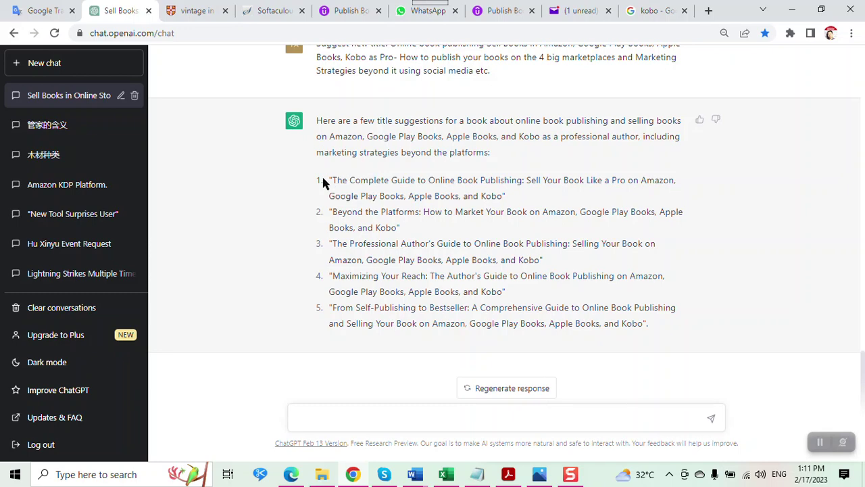
Step: Copy the five new title suggestions mentioning Kobo and paste them over the five earlier list titles in Notepad
drag(317, 183, 671, 335)
key(ctrl+c)
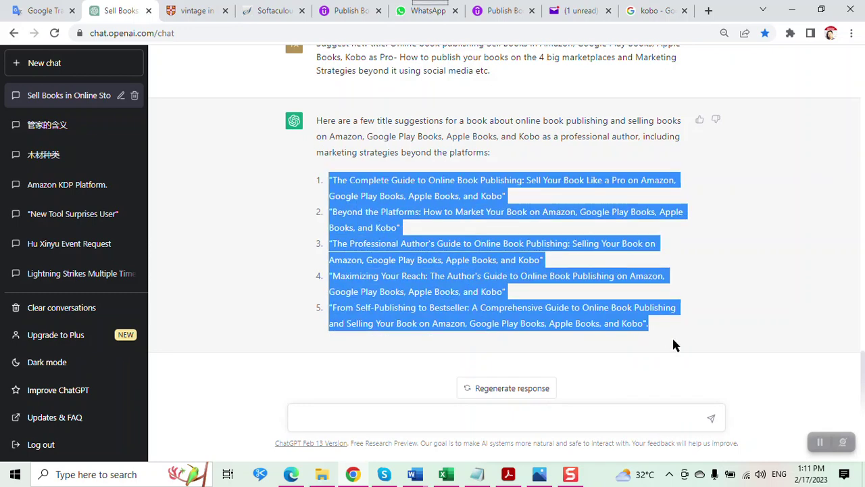
click(477, 474)
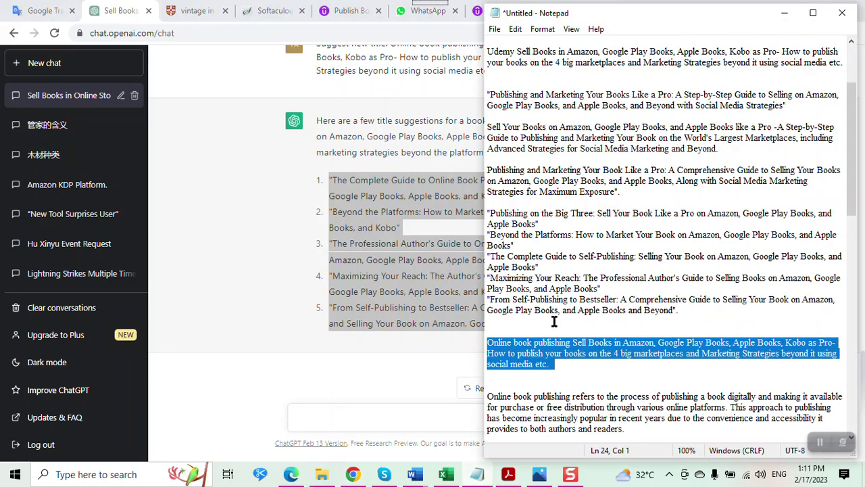
drag(685, 311, 488, 213)
key(ctrl+v)
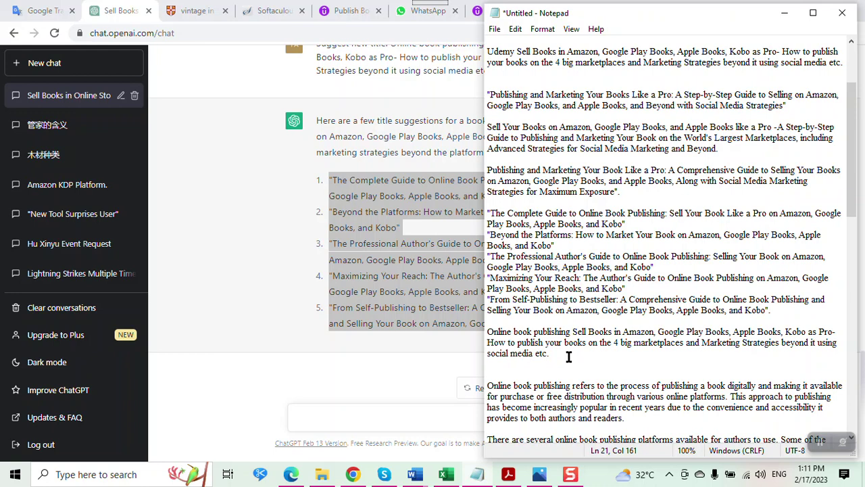
Step: Copy the Notepad title from "Sell Books in Amazon" through "social media etc." into the empty ChatGPT prompt
drag(572, 333, 583, 351)
key(ctrl+c)
click(423, 413)
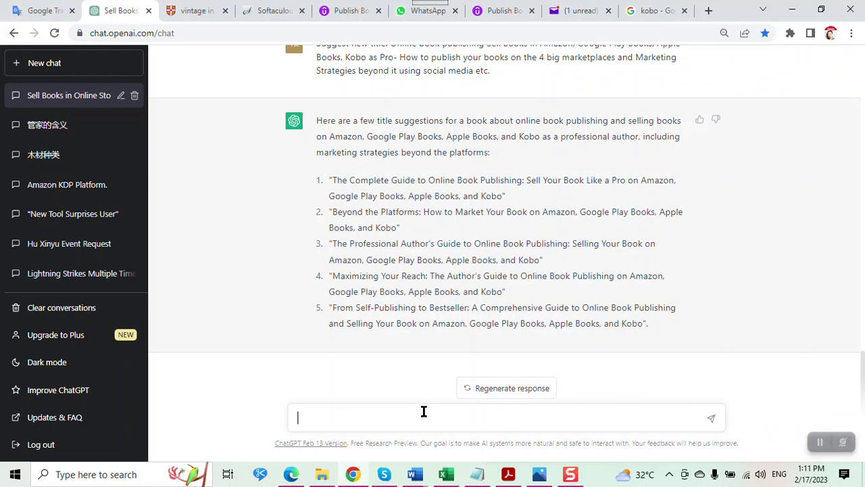
key(ctrl+v)
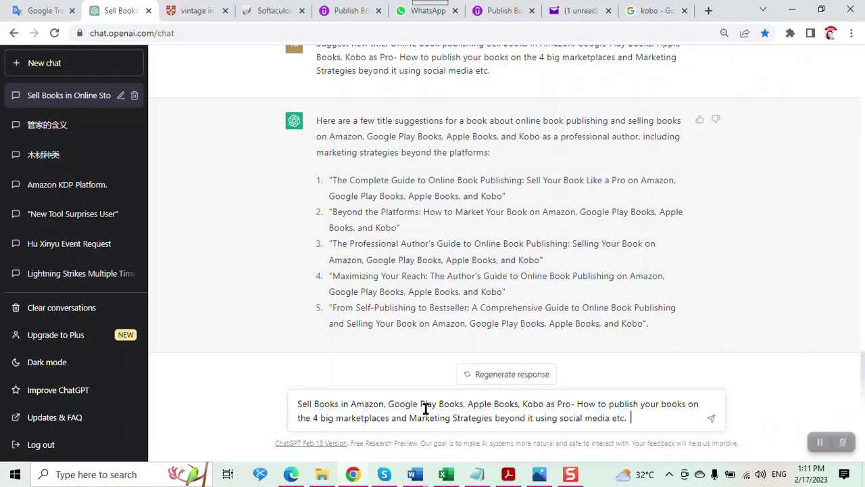
Step: Insert "Digitalization of your knowledge and" in front of "Sell Books in Amazon" in the ChatGPT prompt
click(298, 400)
text(S)
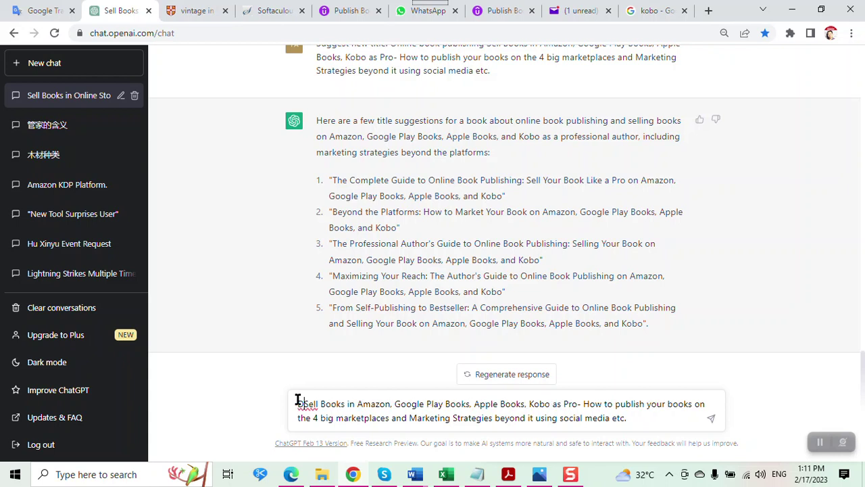
text(IG)
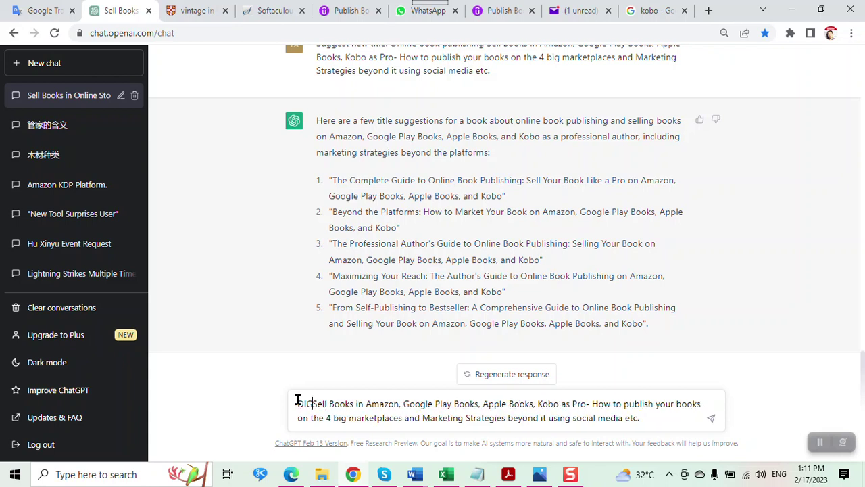
key(BackSpace)
key(BackSpace)
key(BackSpace)
text(Big)
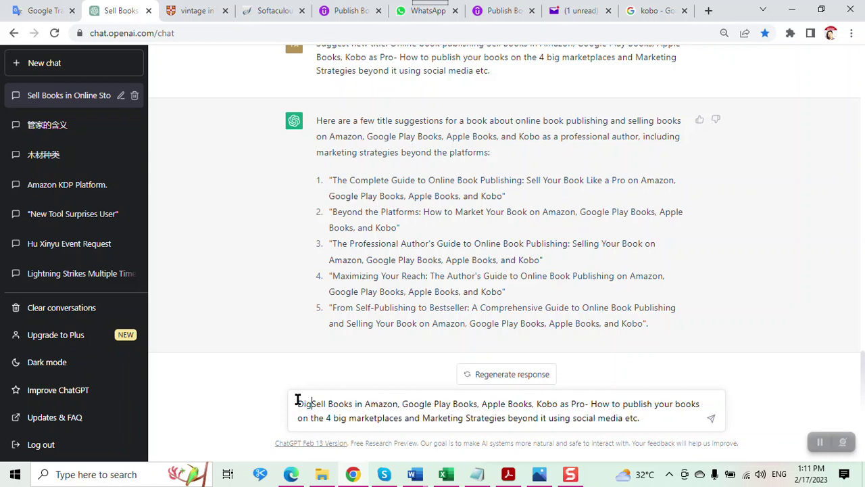
key(BackSpace)
key(BackSpace)
key(BackSpace)
text(Digital)
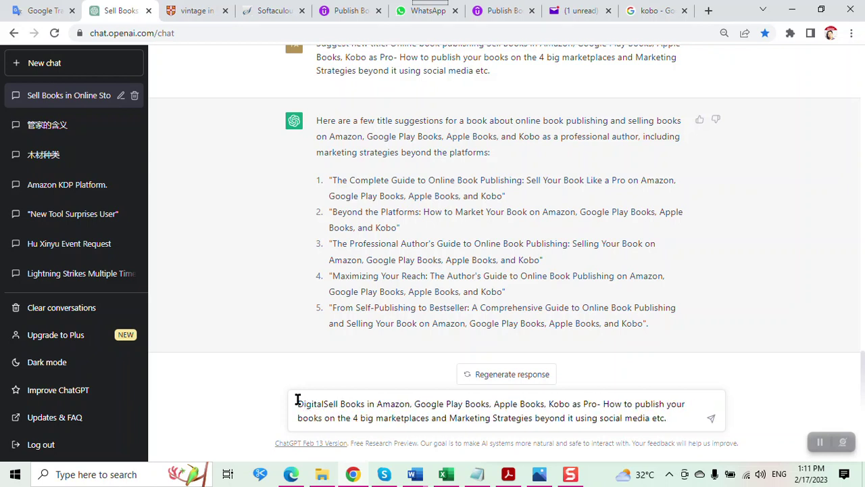
text(iza)
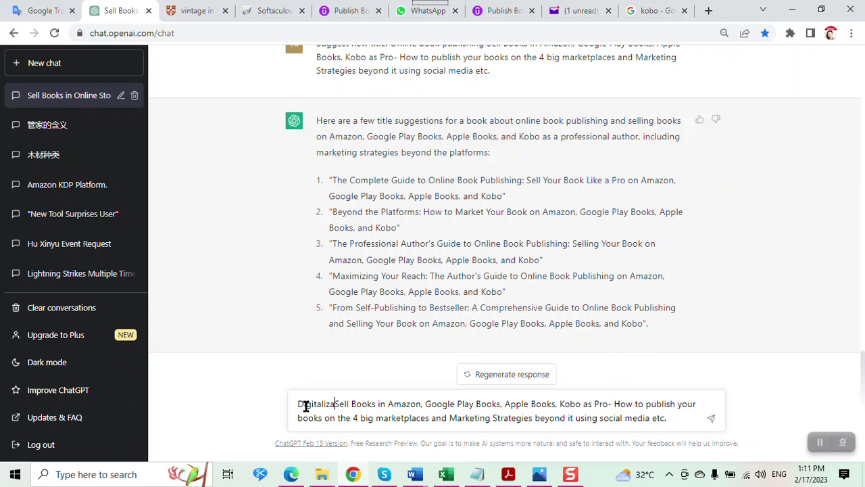
text(tion of your kn)
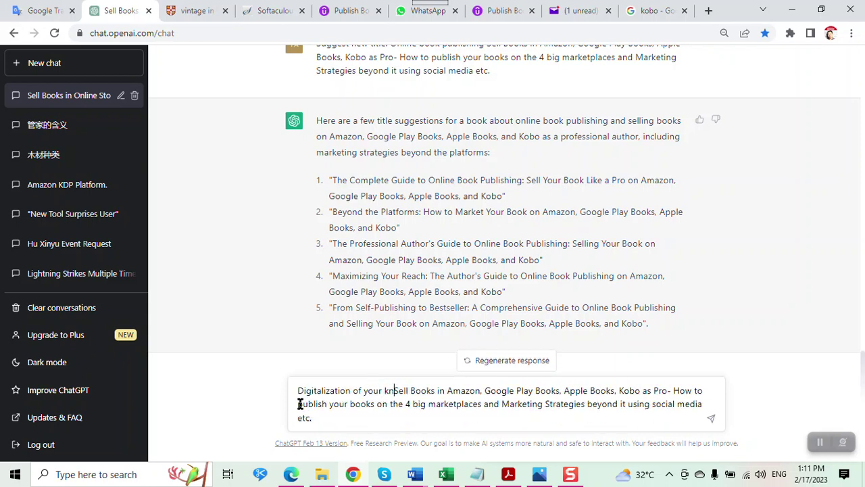
text(owledge and)
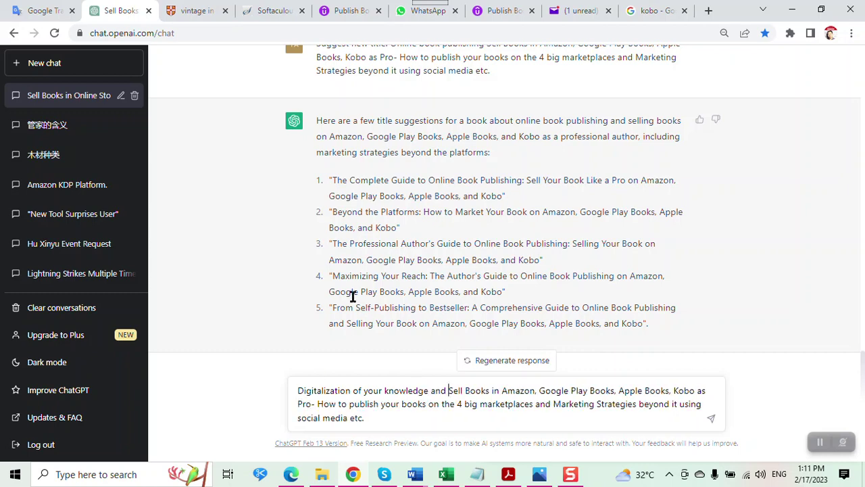
Step: Copy "Suggest new title:" from the previous message to the start of the "Digitalization of your knowledge" prompt and send it
scroll(382, 129, up, 1)
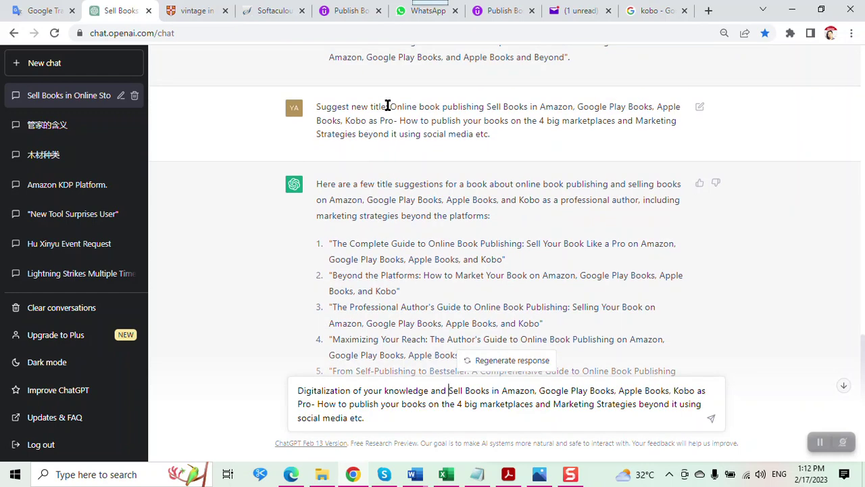
drag(388, 107, 318, 108)
key(ctrl+c)
click(297, 390)
key(ctrl+v)
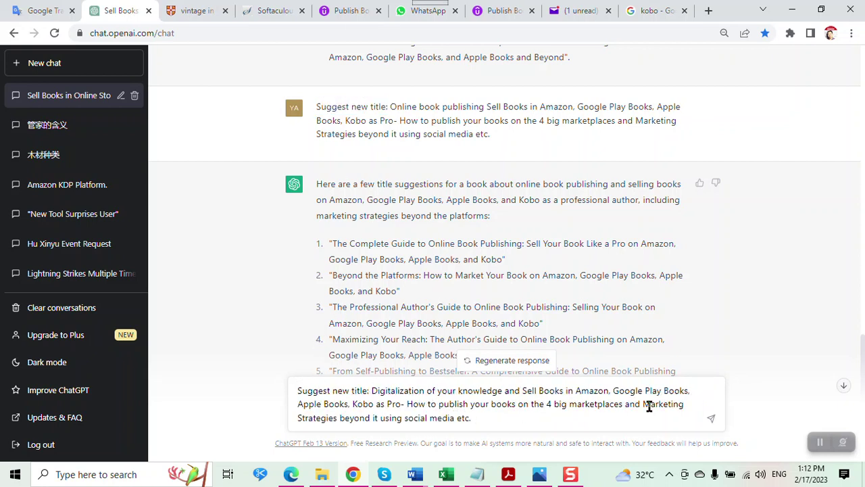
click(710, 421)
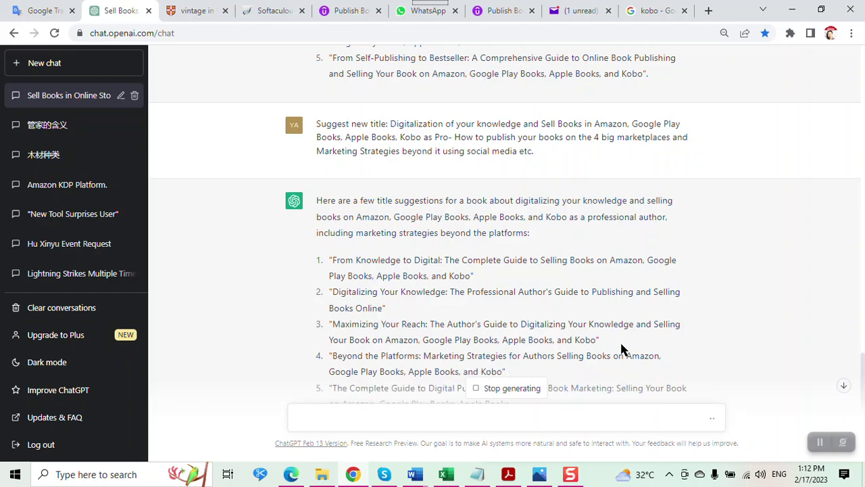
Step: Copy the five new digitalization title suggestions and paste them in Notepad below the "From Self-Publishing to Bestseller" title, separated by blank lines
scroll(593, 345, down, 1)
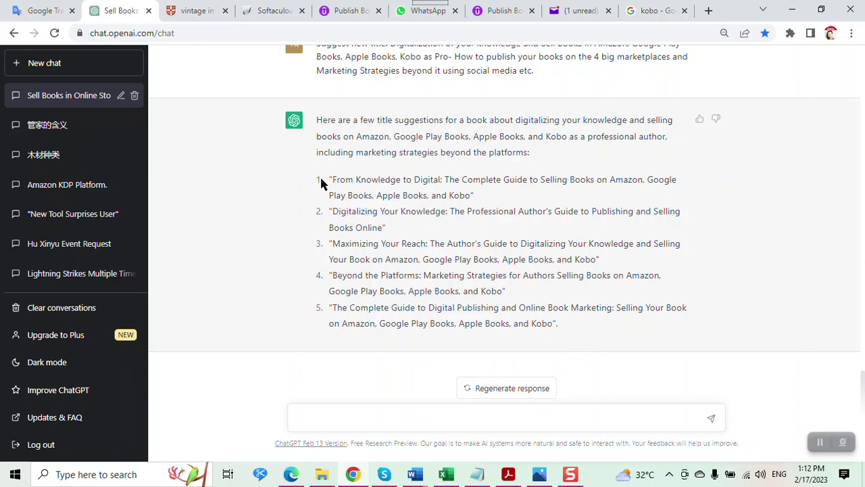
drag(320, 180, 572, 318)
key(ctrl+c)
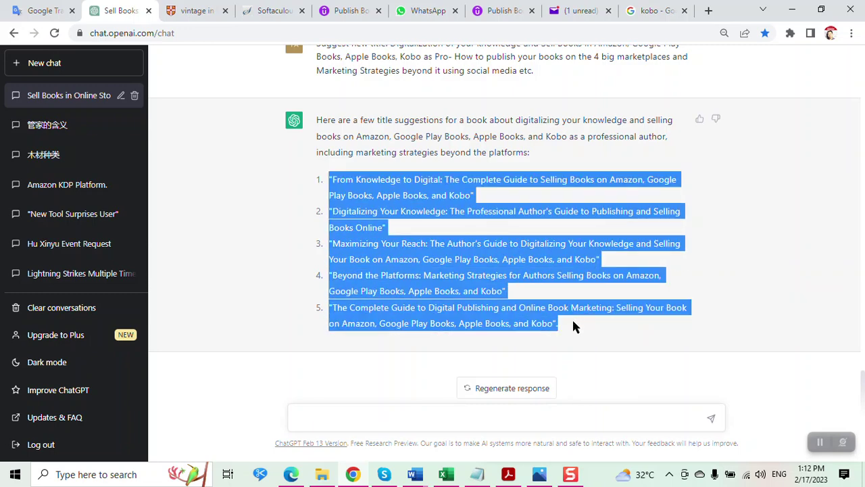
click(477, 474)
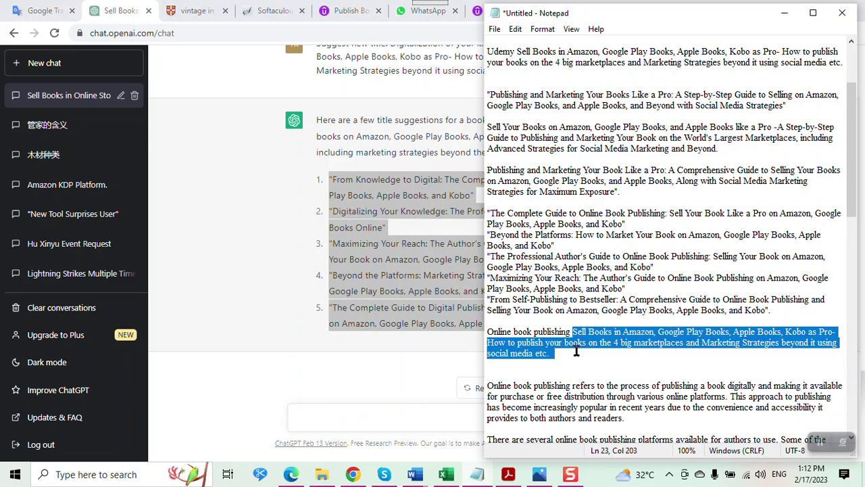
click(800, 313)
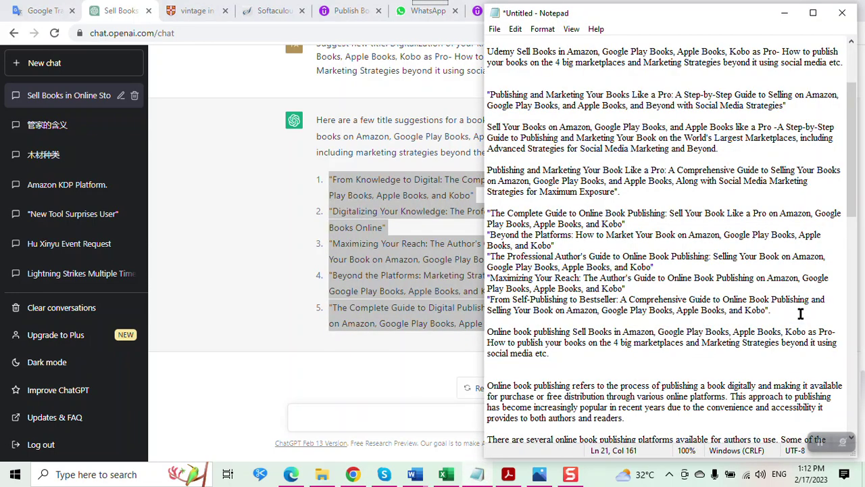
key(Return)
key(Return)
key(Return)
key(ctrl+v)
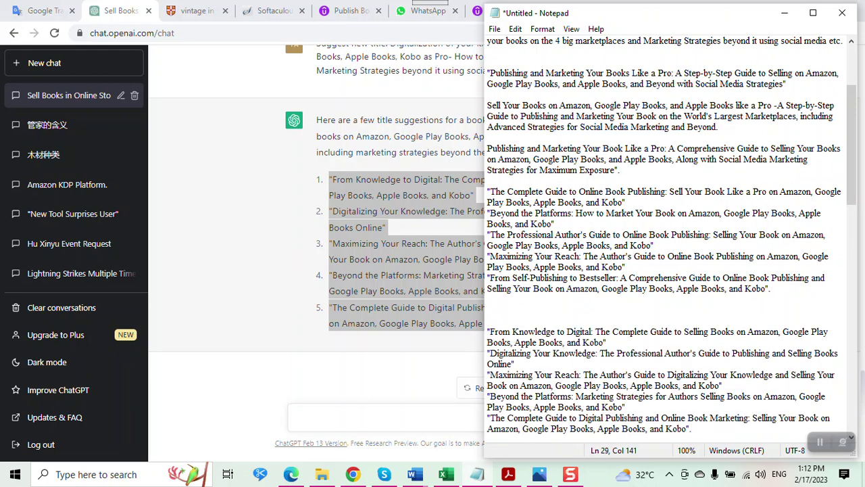
key(Return)
key(Return)
key(Return)
Step: Copy the full "Online book publishing Sell Books in Amazon" title from Notepad into the empty ChatGPT prompt
scroll(707, 344, down, 2)
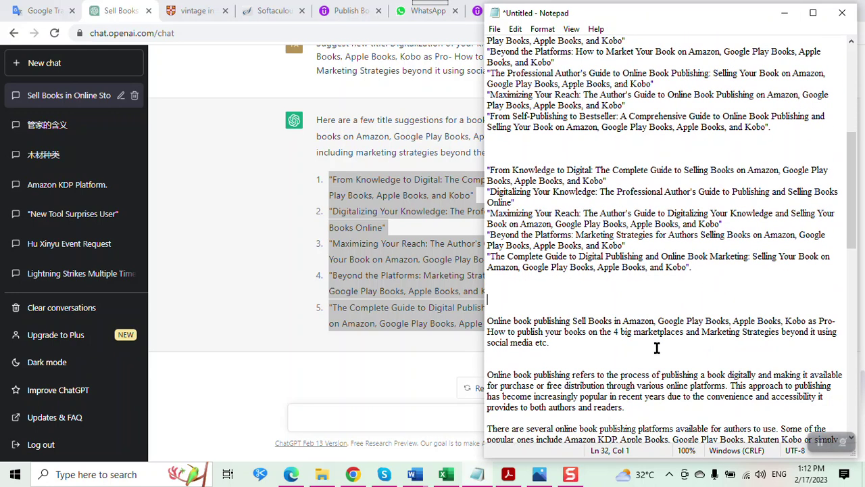
drag(578, 344, 488, 320)
key(ctrl+c)
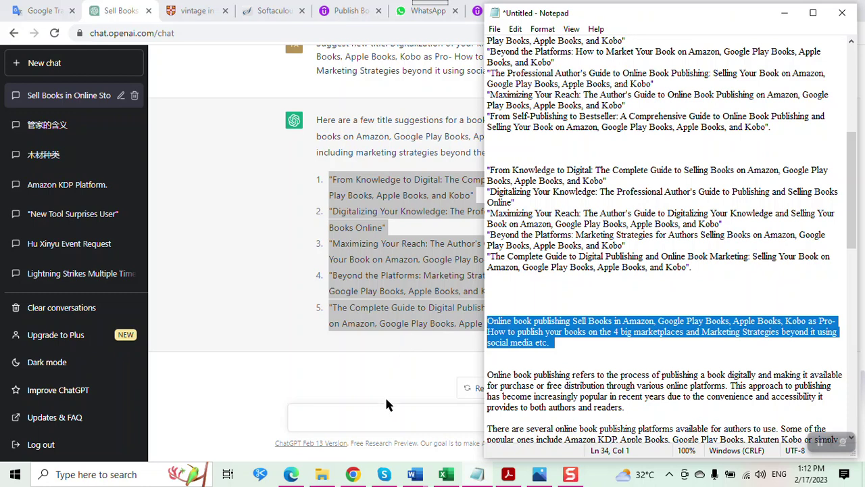
click(386, 404)
key(ctrl+v)
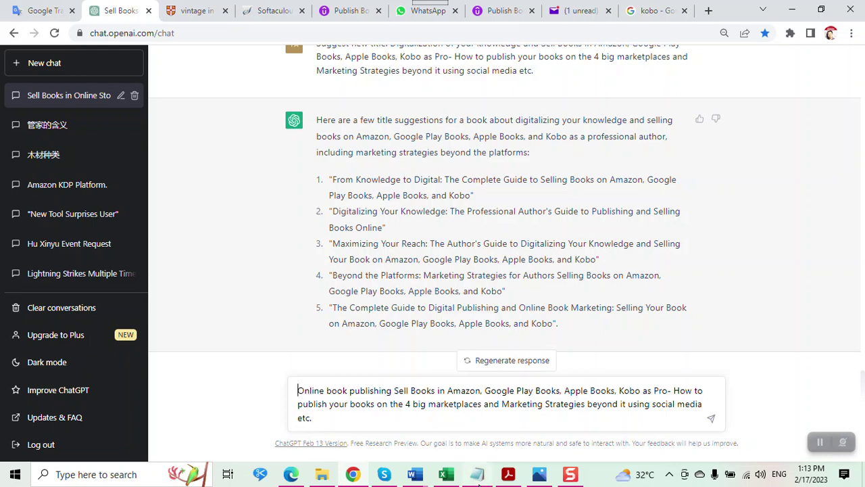
Step: Copy the sent "Suggest new title: Digitalization of your knowledge" message from ChatGPT and paste it in Notepad above the "From Knowledge to Digital" list
click(477, 473)
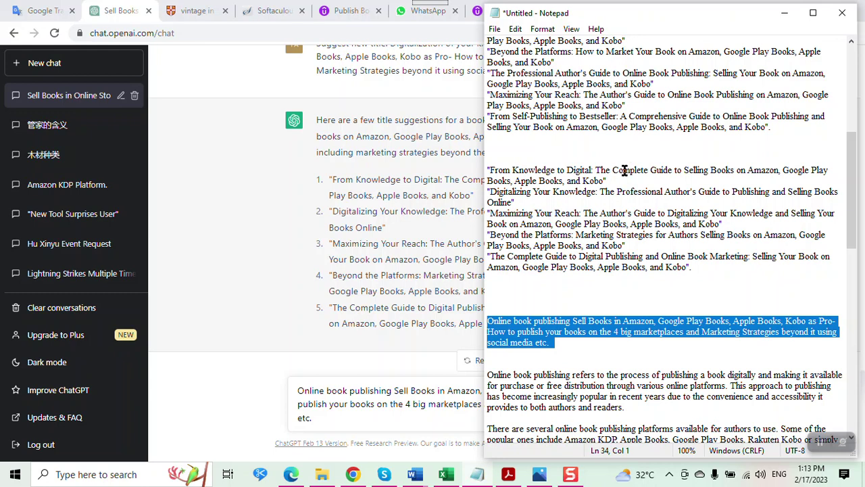
scroll(406, 175, up, 1)
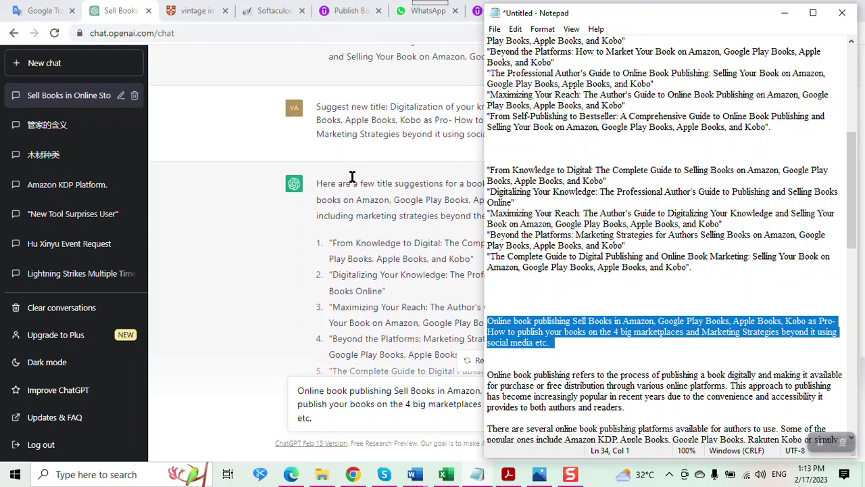
drag(319, 109, 541, 155)
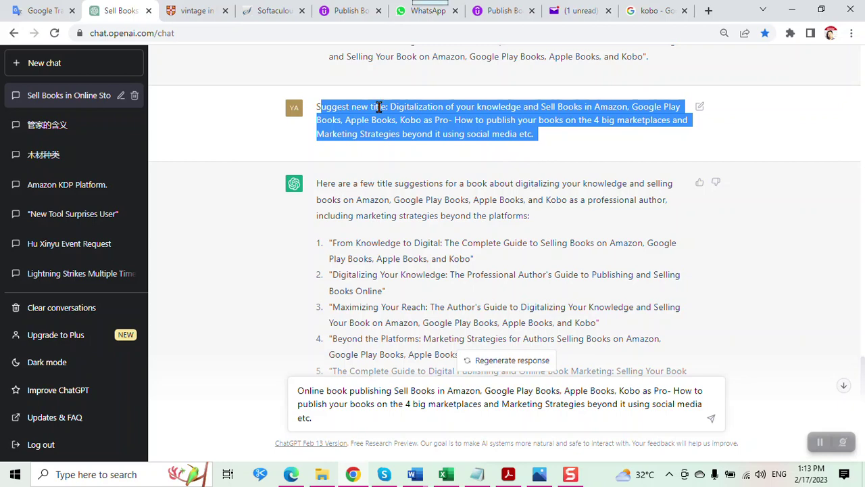
drag(317, 106, 533, 148)
key(ctrl+c)
click(477, 474)
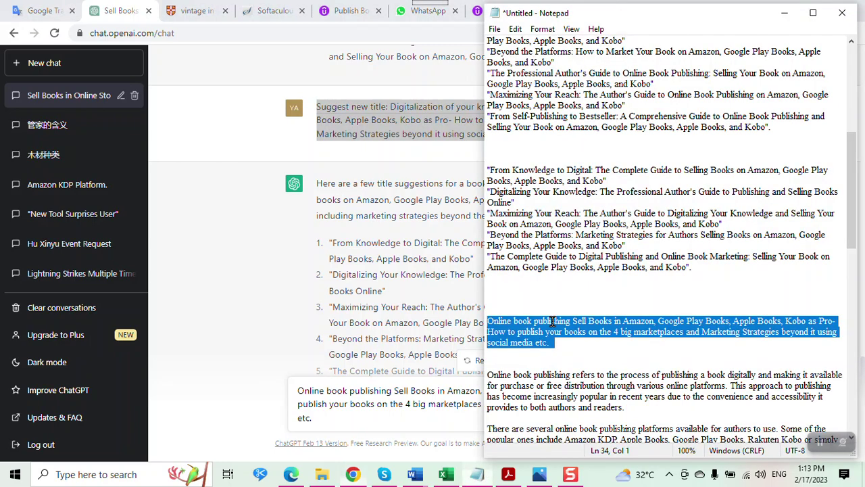
click(512, 152)
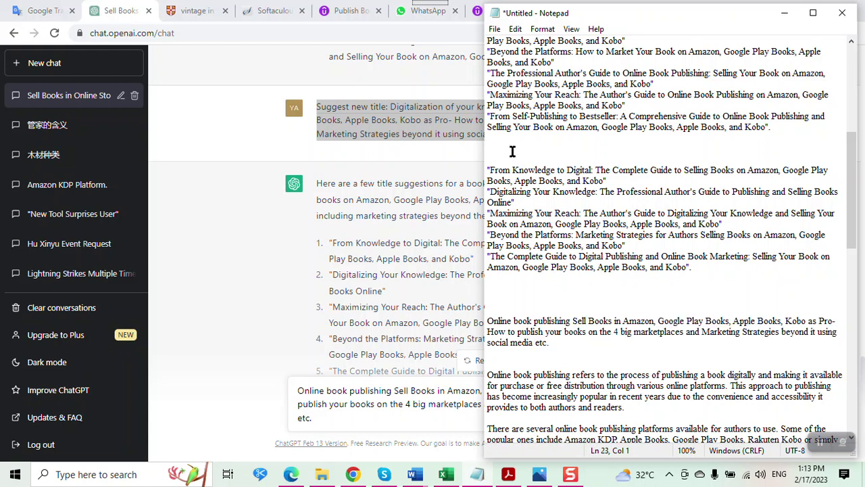
key(ctrl+v)
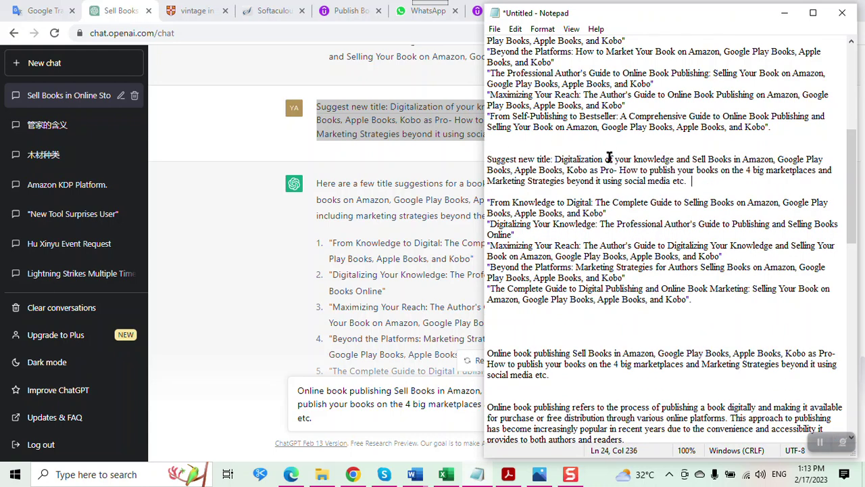
Step: Duplicate the "Suggest new title: Digitalization of your knowledge" text below its five suggestions in Notepad, followed by blank lines
drag(689, 181, 469, 164)
click(470, 165)
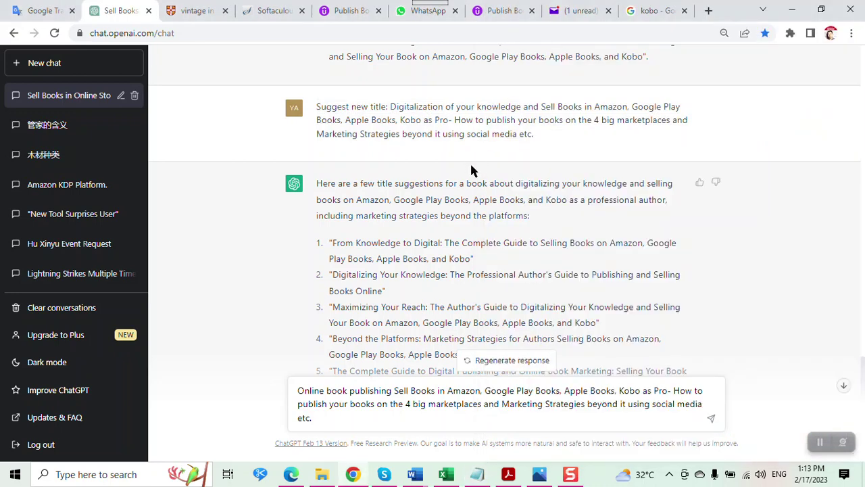
click(487, 473)
drag(706, 184, 484, 160)
key(ctrl+c)
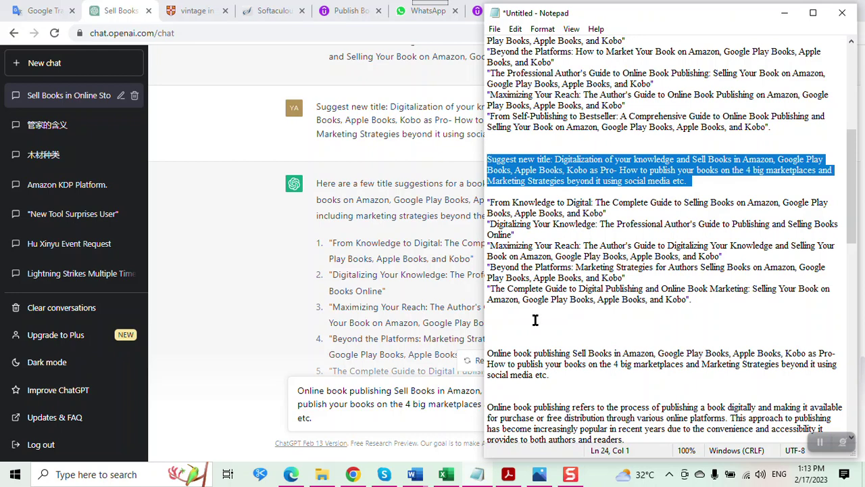
click(543, 342)
key(ctrl+v)
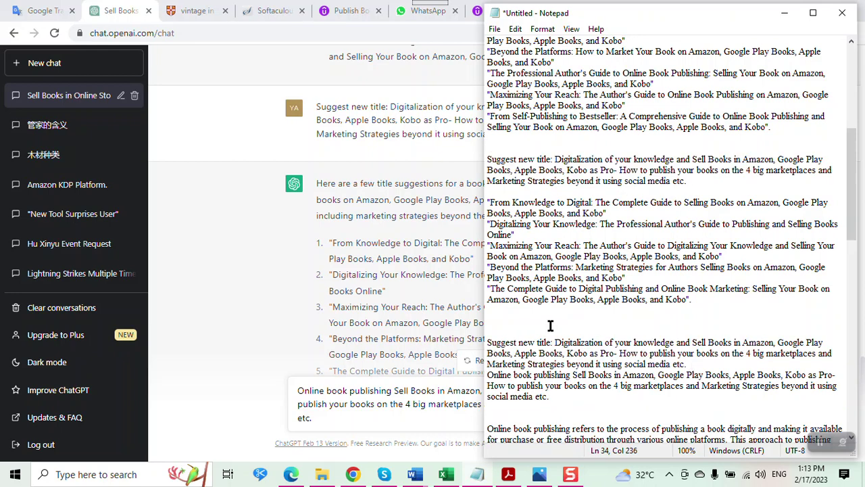
key(Return)
key(Return)
key(Return)
scroll(599, 339, down, 1)
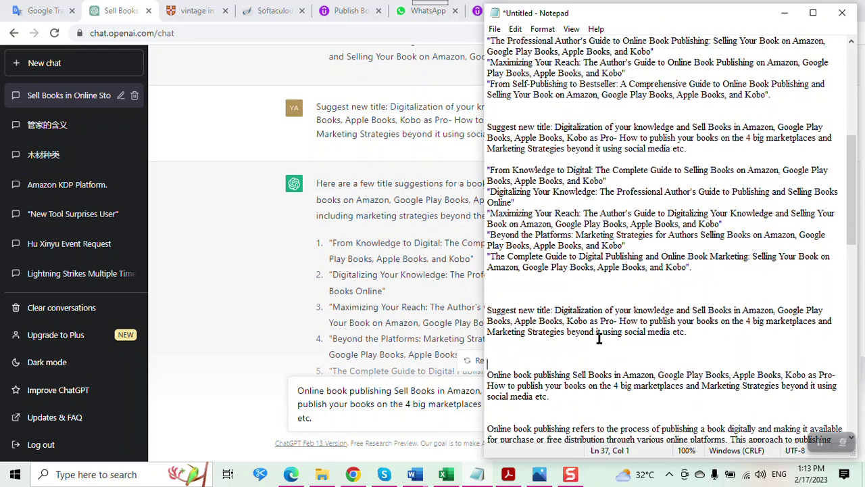
Step: In the duplicated text, insert "generate passive income by" after "knowledge and" and change "Sell" to "Selling"
click(675, 308)
click(693, 309)
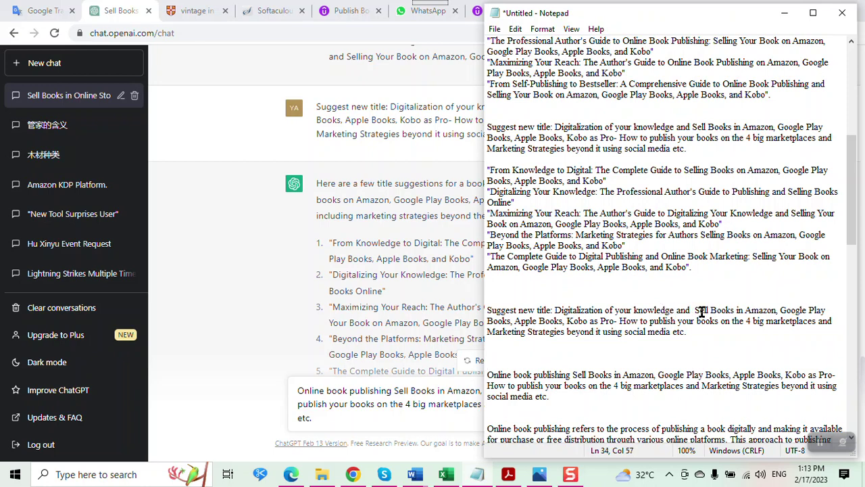
text(generate )
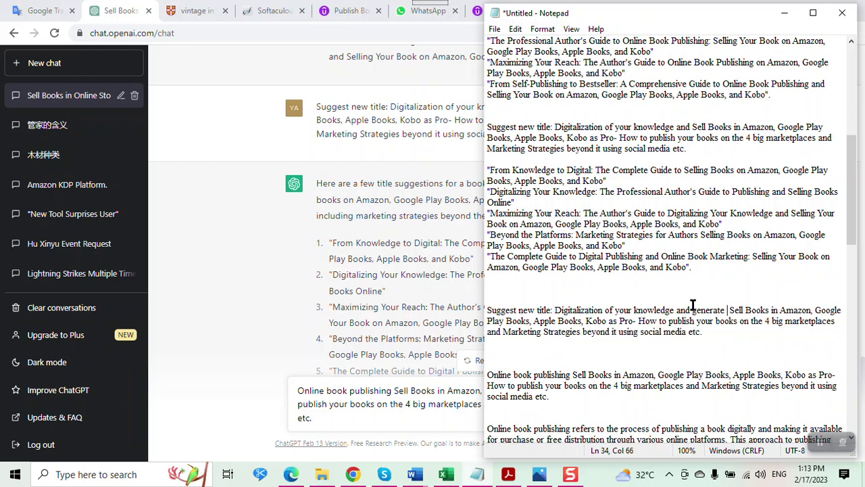
text(passive)
key(BackSpace)
text(e )
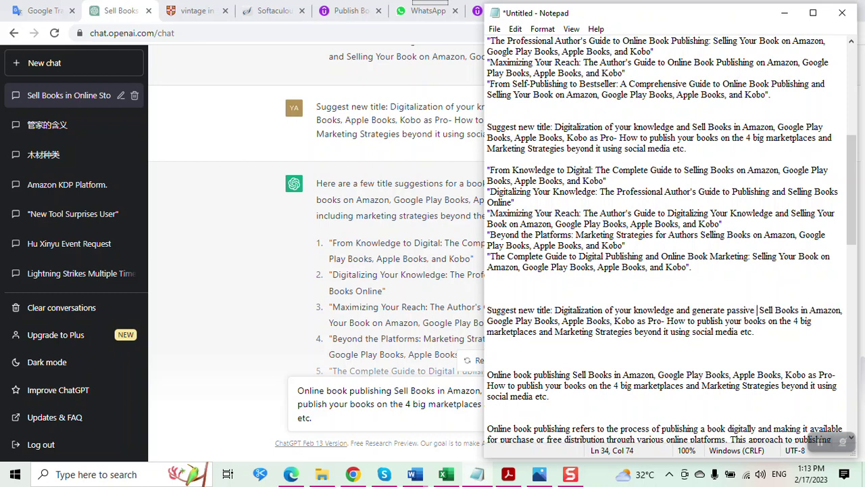
text(income )
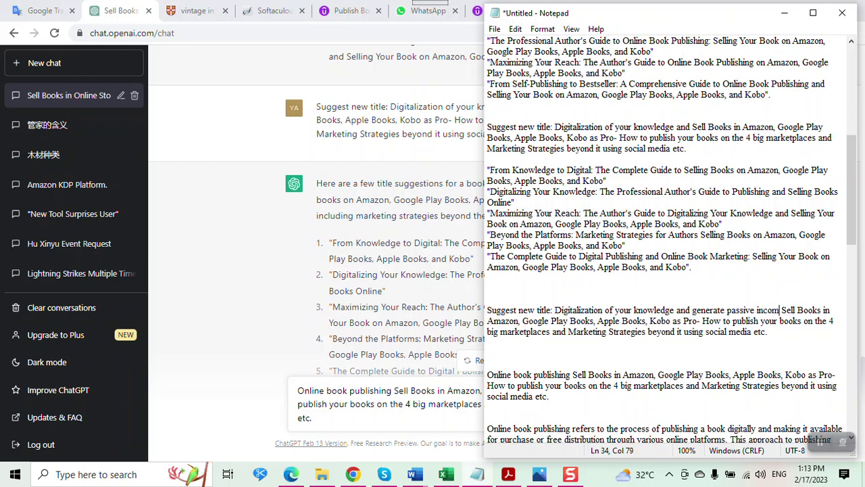
text(by)
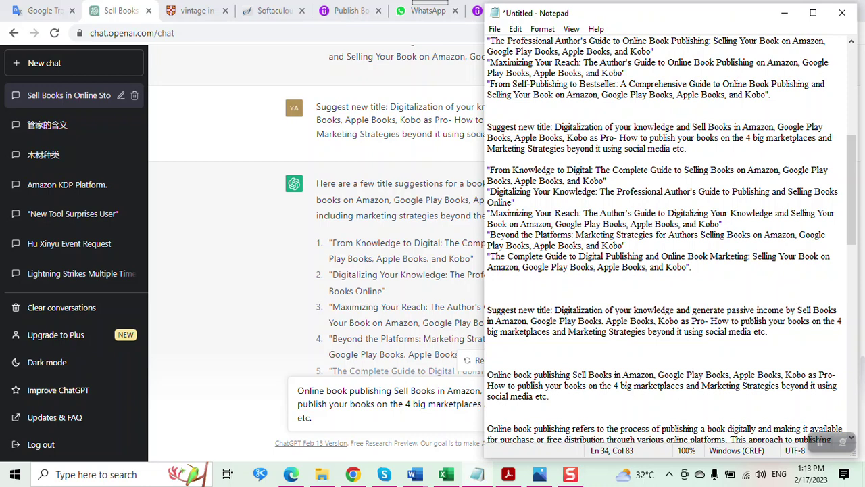
click(812, 310)
text(ing)
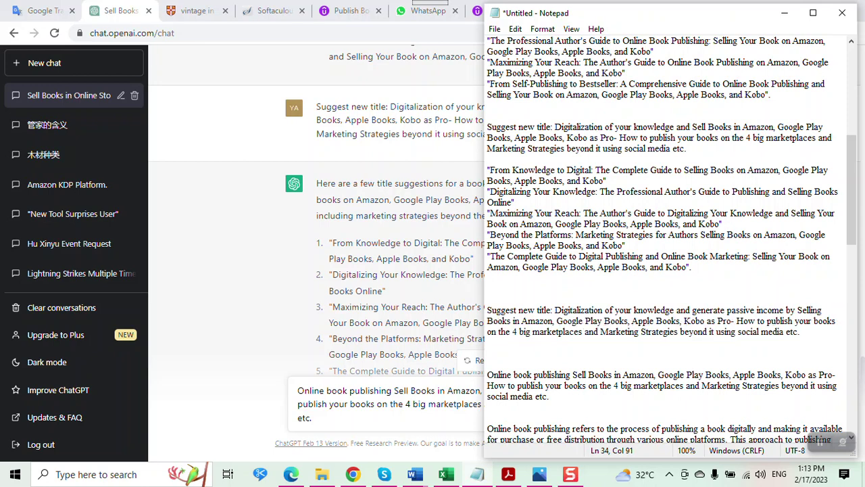
Step: Replace the ChatGPT prompt with the "generate passive income by Selling Books" title request copied from Notepad and send it
drag(811, 331, 481, 309)
key(ctrl+c)
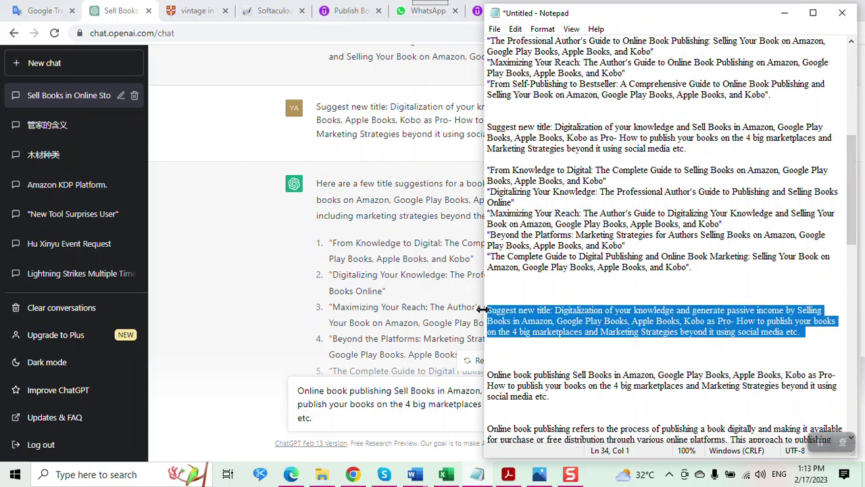
click(277, 347)
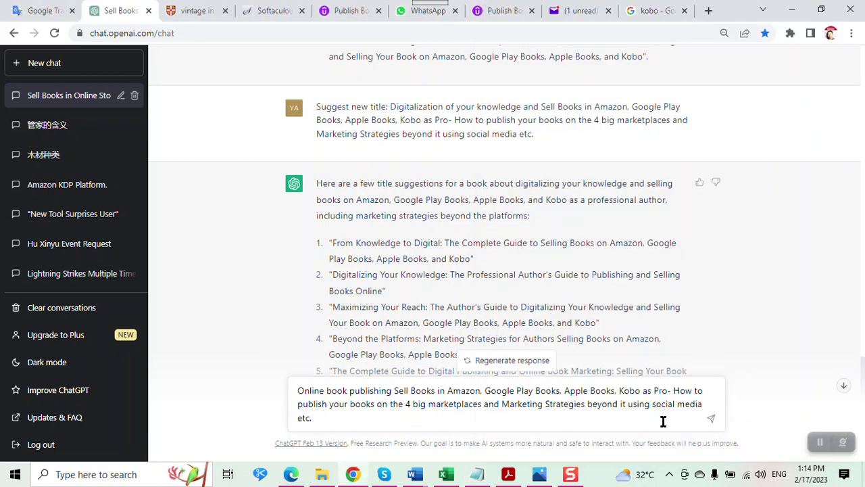
drag(312, 418, 280, 390)
key(ctrl+v)
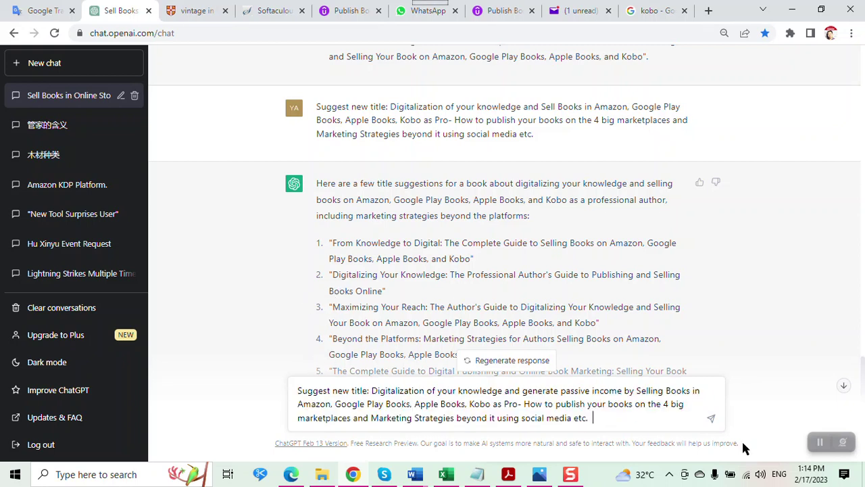
click(714, 421)
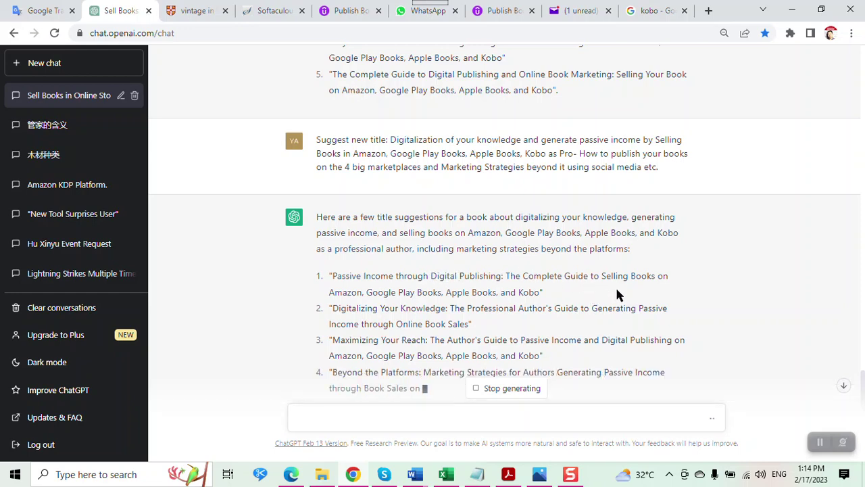
Step: Copy ChatGPT's full passive-income title response into Notepad below its "Suggest new title" request, followed by blank lines
scroll(548, 350, down, 1)
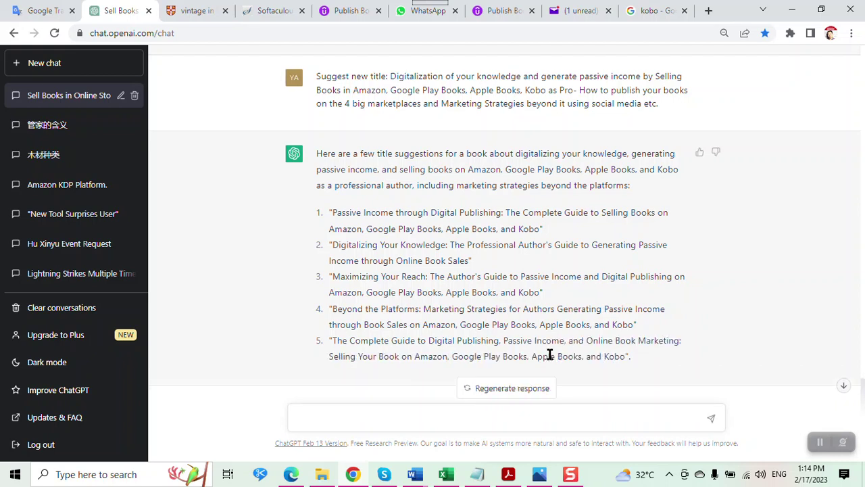
drag(317, 153, 654, 357)
key(ctrl+c)
click(477, 477)
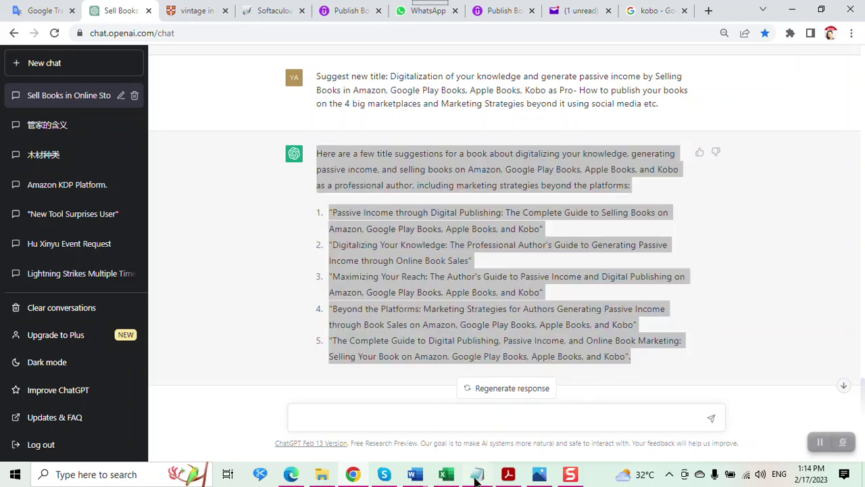
click(533, 287)
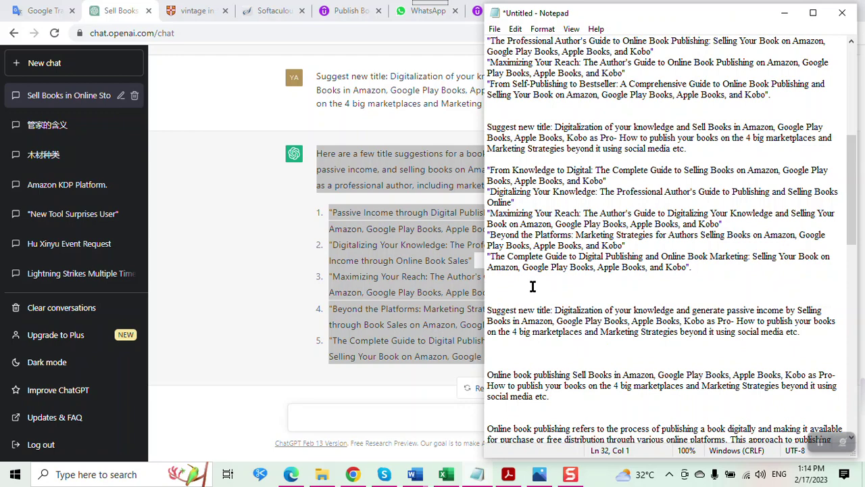
click(571, 355)
key(ctrl+v)
key(Return)
key(Return)
key(Return)
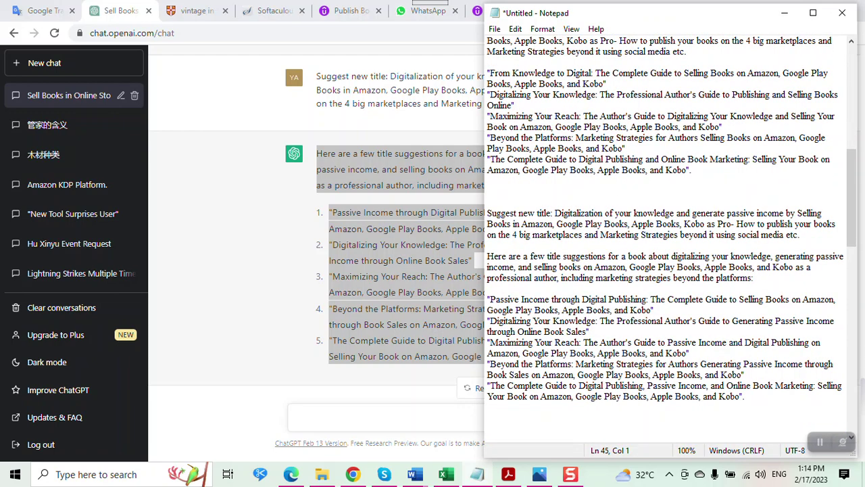
scroll(592, 298, down, 7)
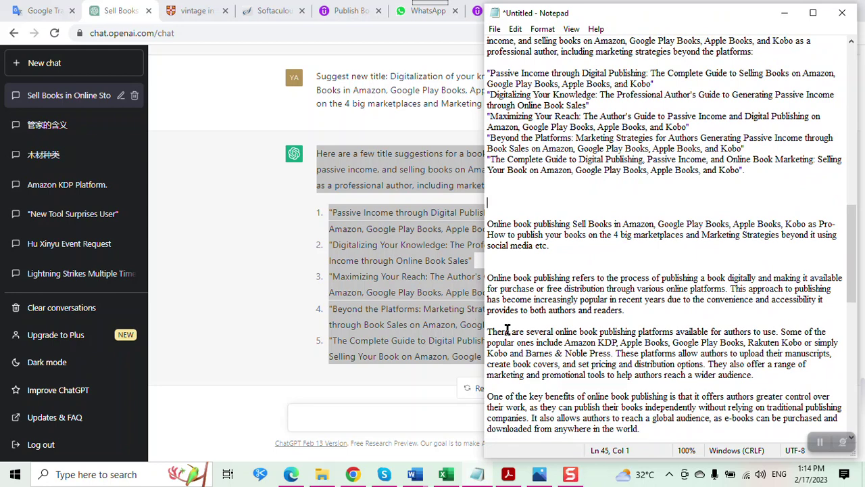